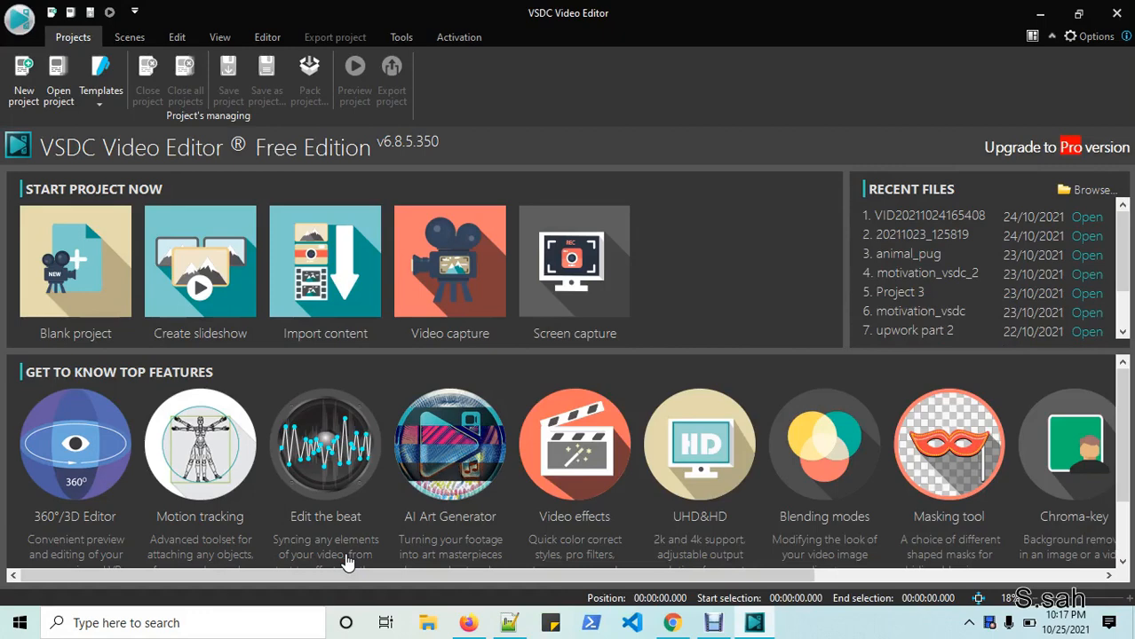
- Bring the Chrome window with the Google results for vsdc free video editor to the front
{"action": "left_click", "coordinate": [672, 622]}
- Open the official videosoftdev.com result and go to Products > Video Editor Free
{"action": "left_click", "coordinate": [323, 100]}
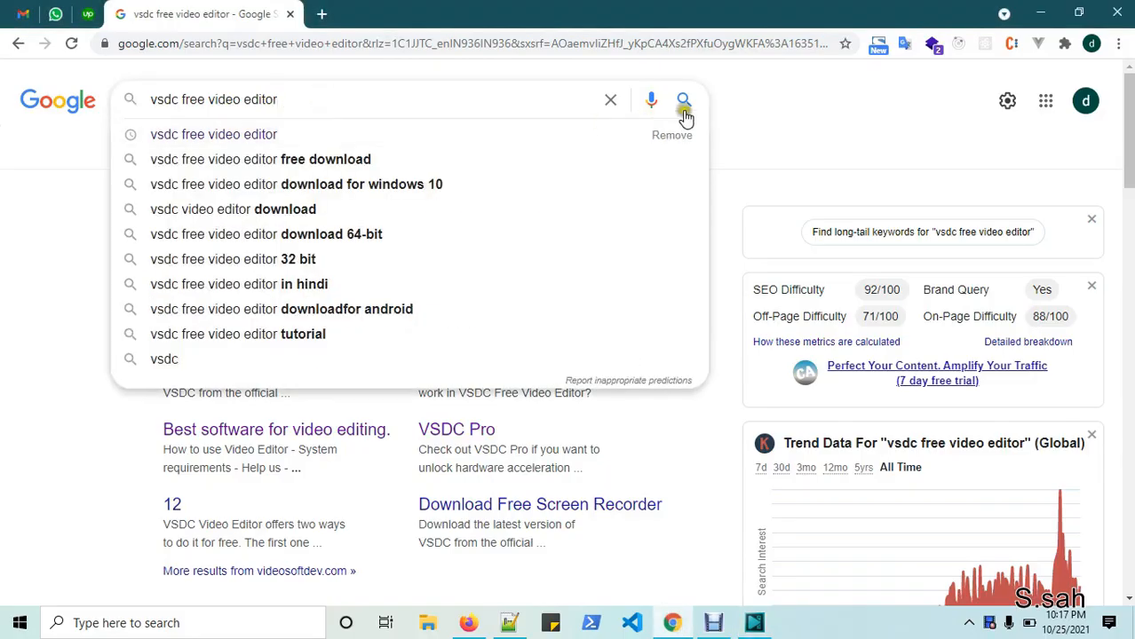
{"action": "left_click", "coordinate": [264, 242]}
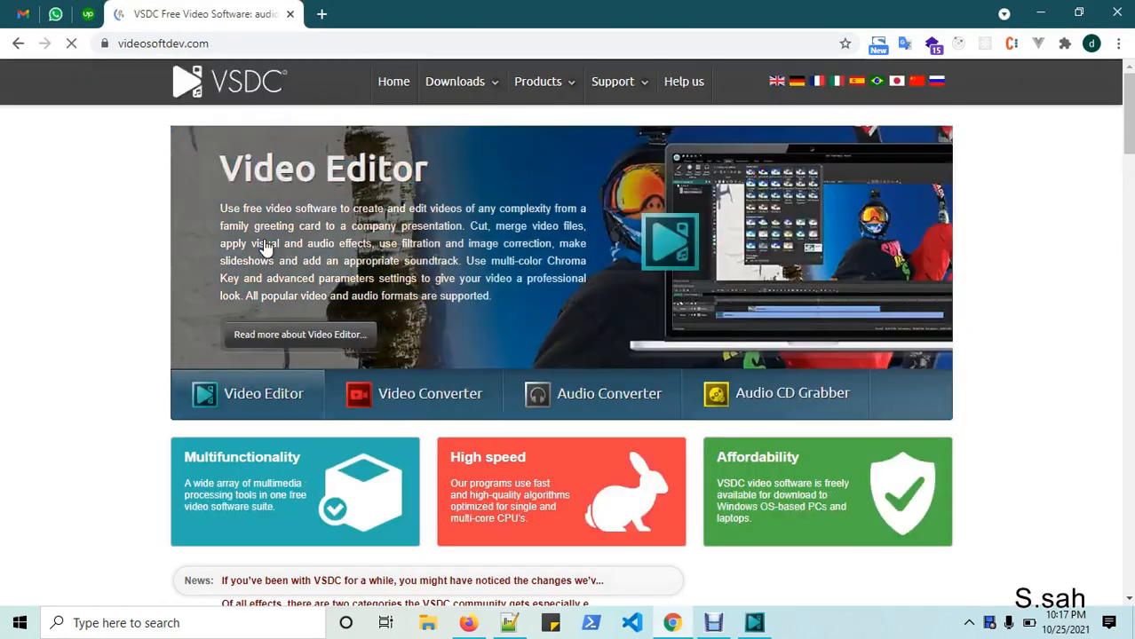
{"action": "mouse_move", "coordinate": [568, 82]}
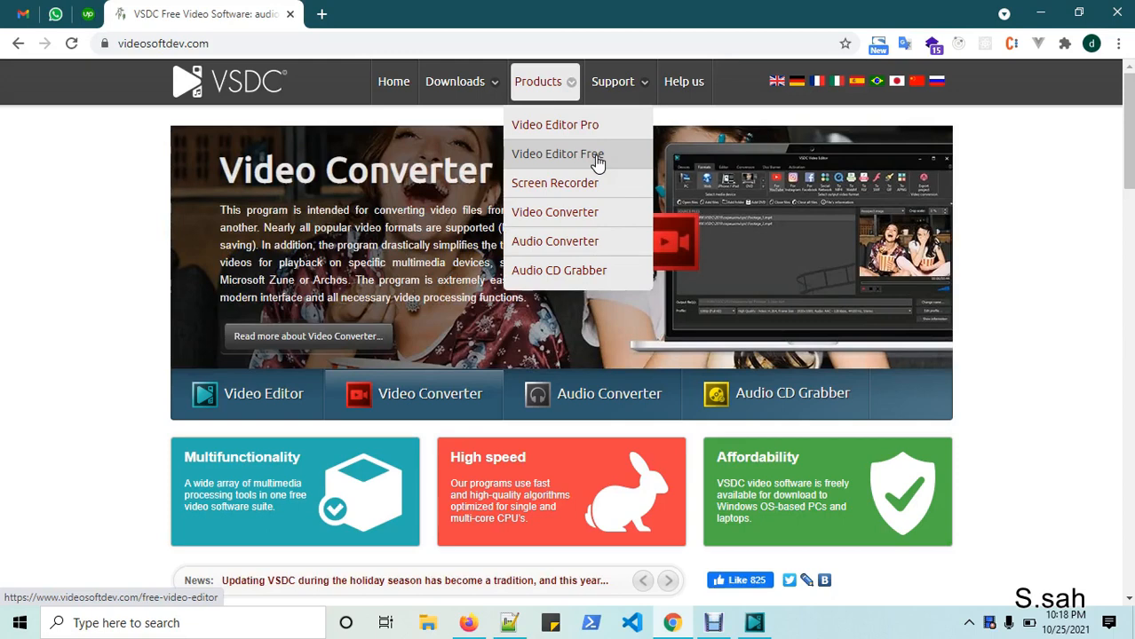
{"action": "left_click", "coordinate": [600, 162]}
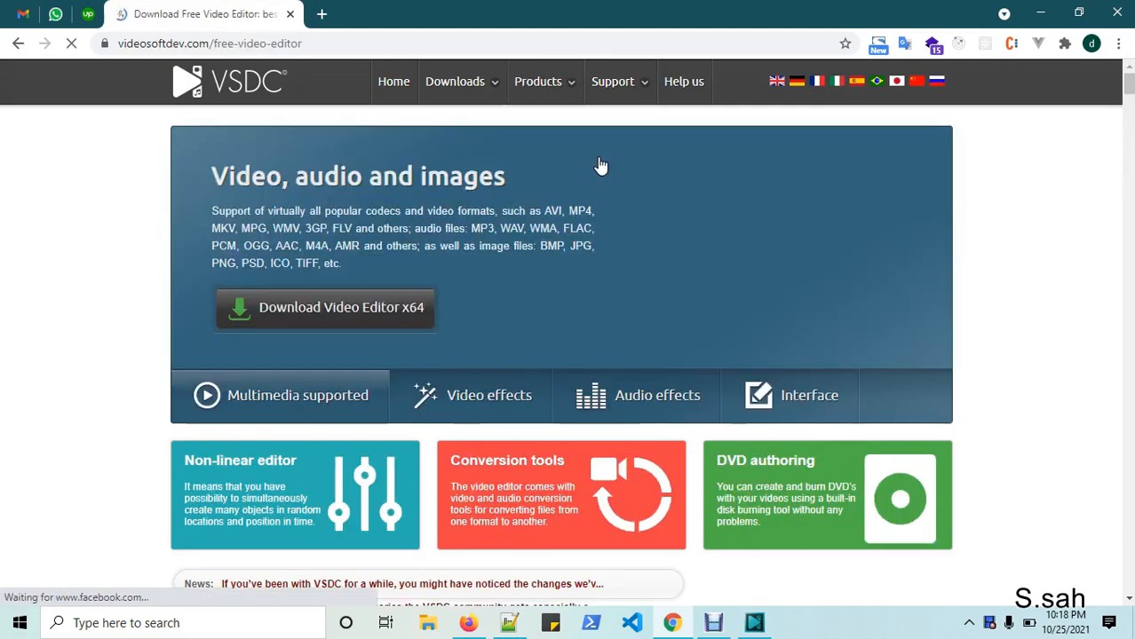
- Look over the Video Editor Free download page, then return to the VSDC editor
{"action": "scroll", "coordinate": [601, 166], "scroll_direction": "down", "scroll_amount": 4}
{"action": "scroll", "coordinate": [496, 218], "scroll_direction": "up", "scroll_amount": 4}
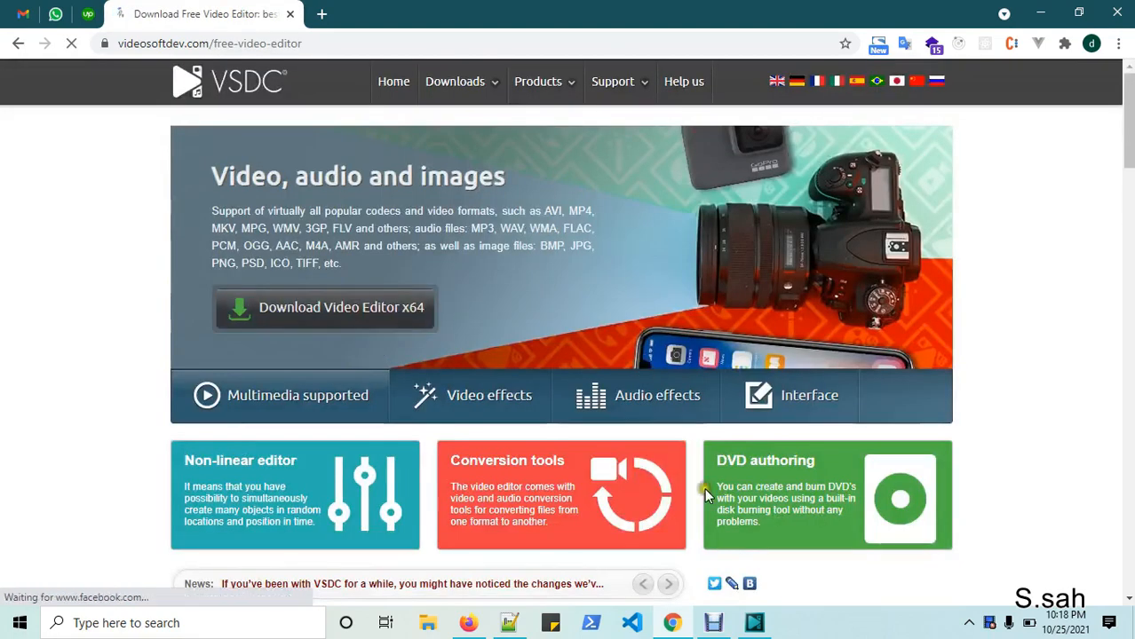
{"action": "left_click", "coordinate": [754, 622]}
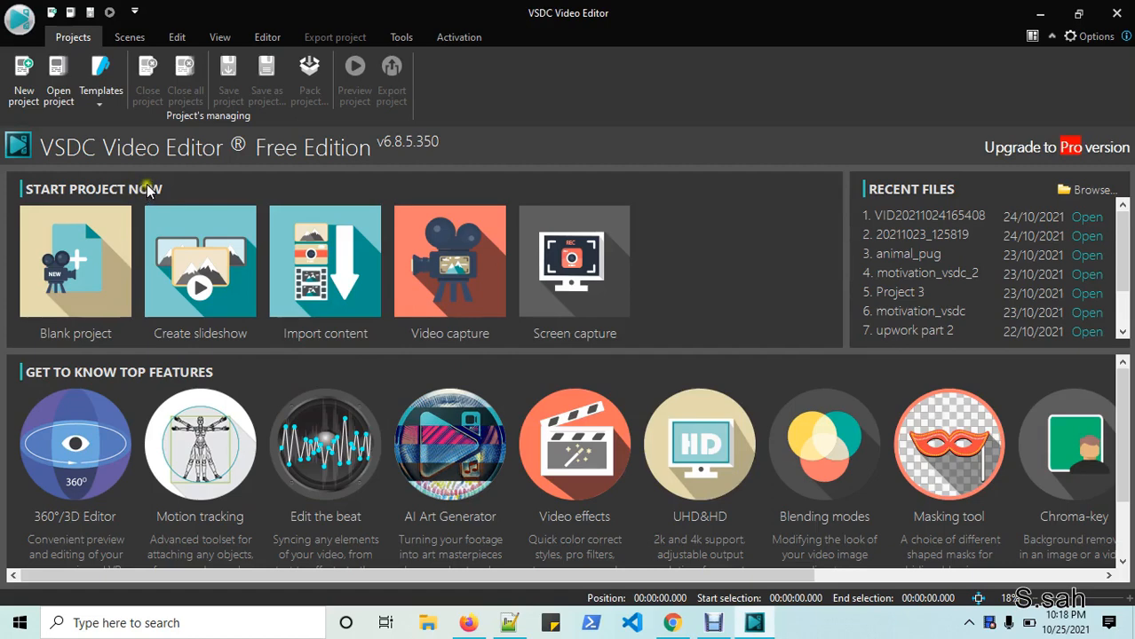
- Create blank Project 9, keeping the Full HD 1920x1080 resolution
{"action": "left_click", "coordinate": [98, 282]}
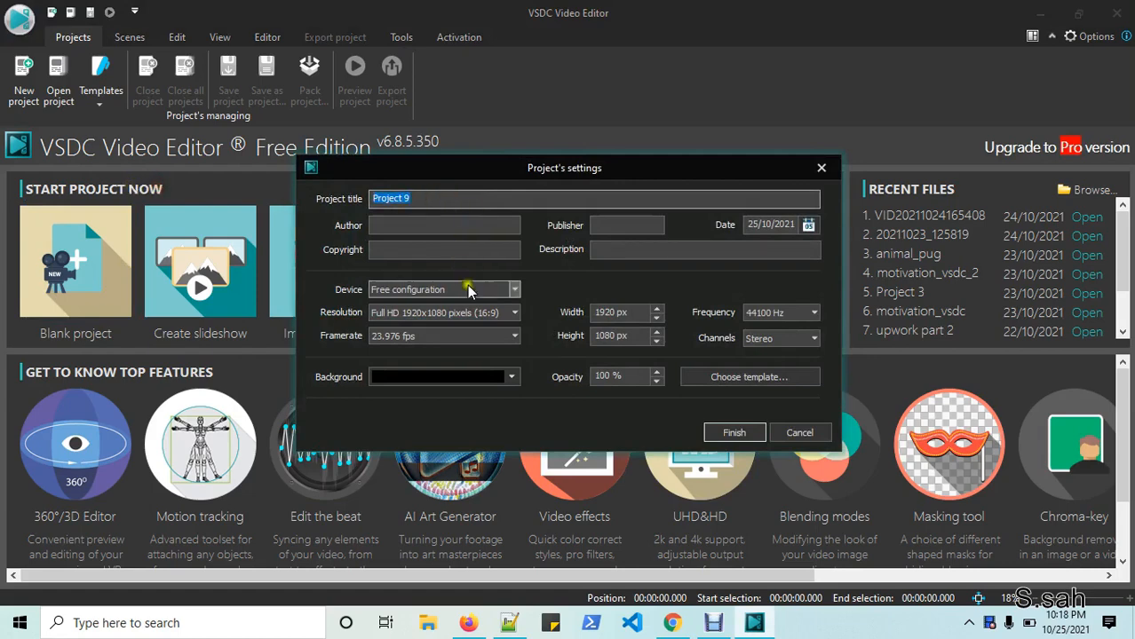
{"action": "left_click", "coordinate": [513, 312]}
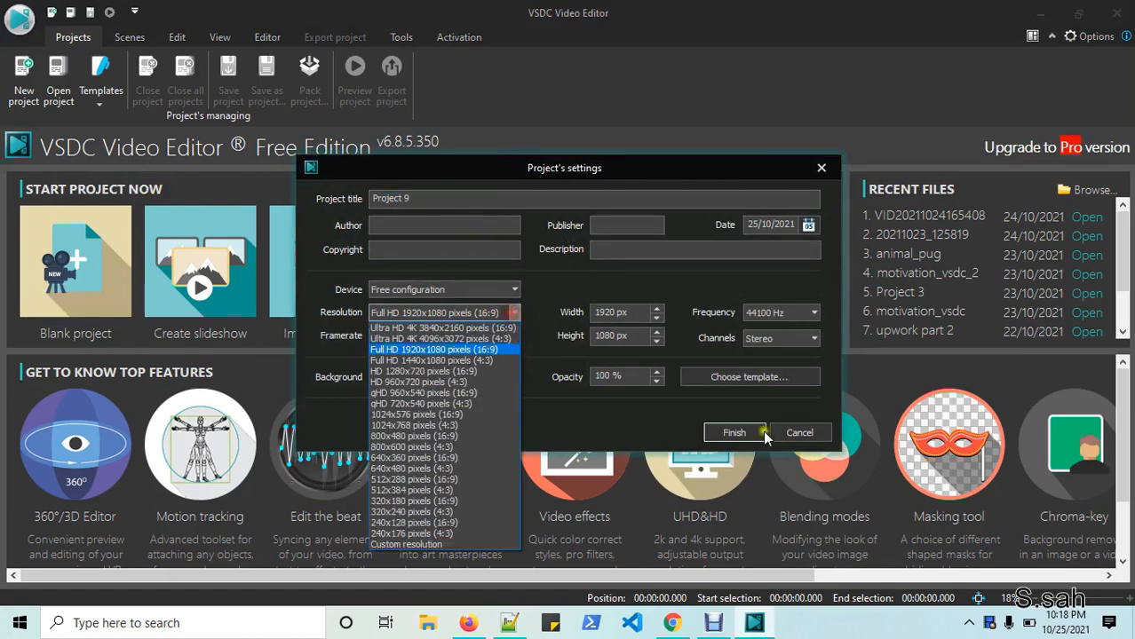
{"action": "left_click", "coordinate": [644, 439]}
{"action": "left_click", "coordinate": [742, 432]}
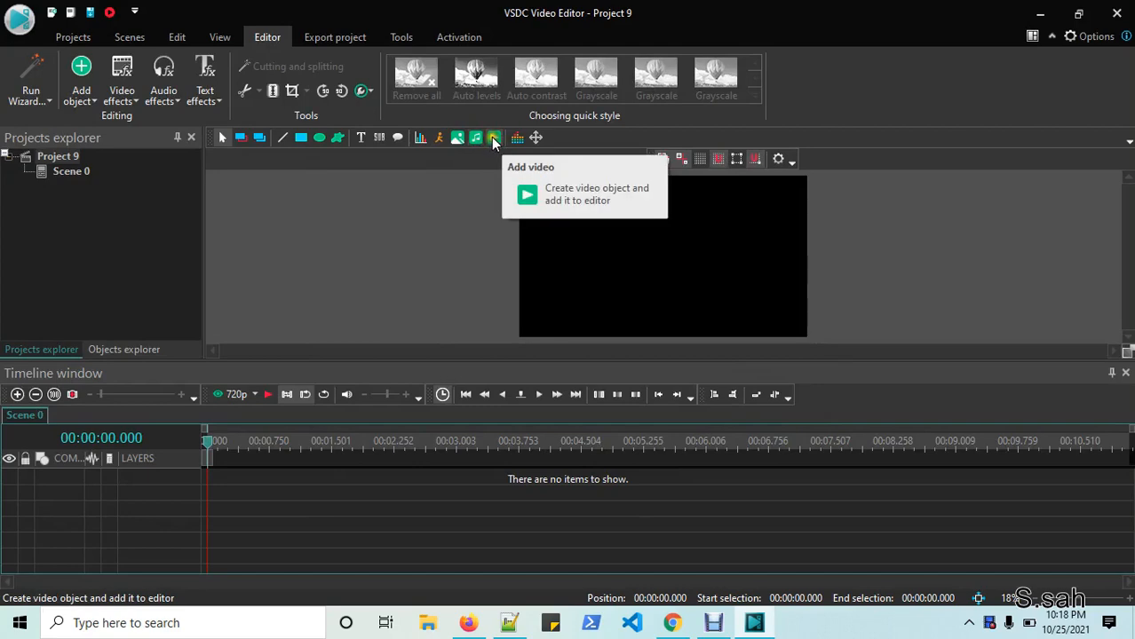
- With All Files shown, select clips pexels-marco-allasio-4275990 and pexels-aniket-dhakate-9317371 for import
{"action": "left_click", "coordinate": [458, 138]}
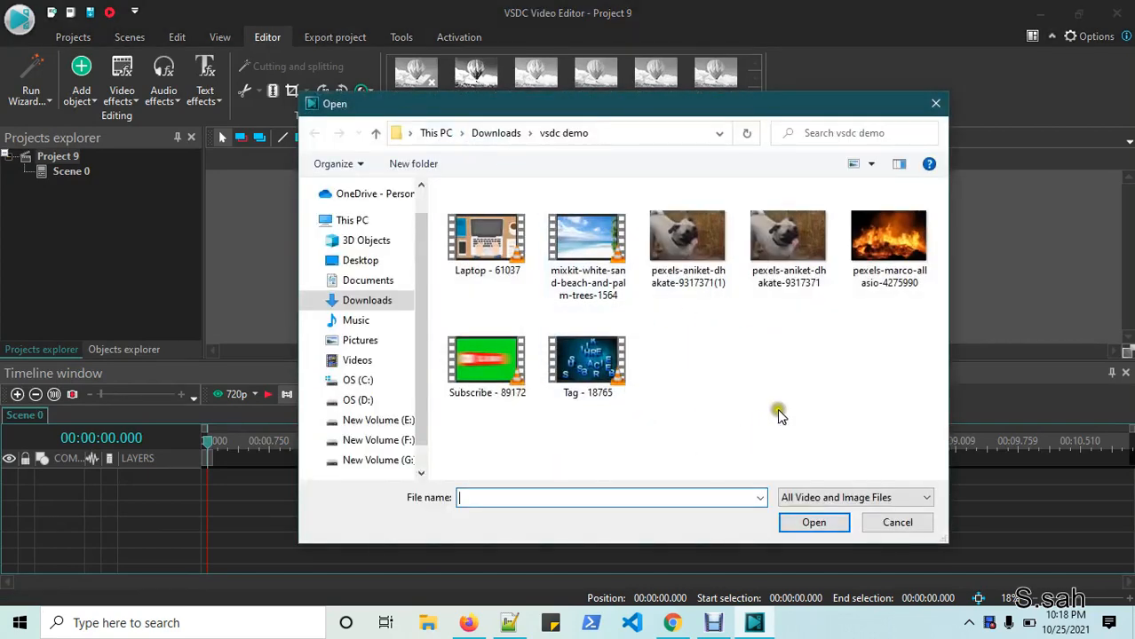
{"action": "left_click", "coordinate": [866, 497]}
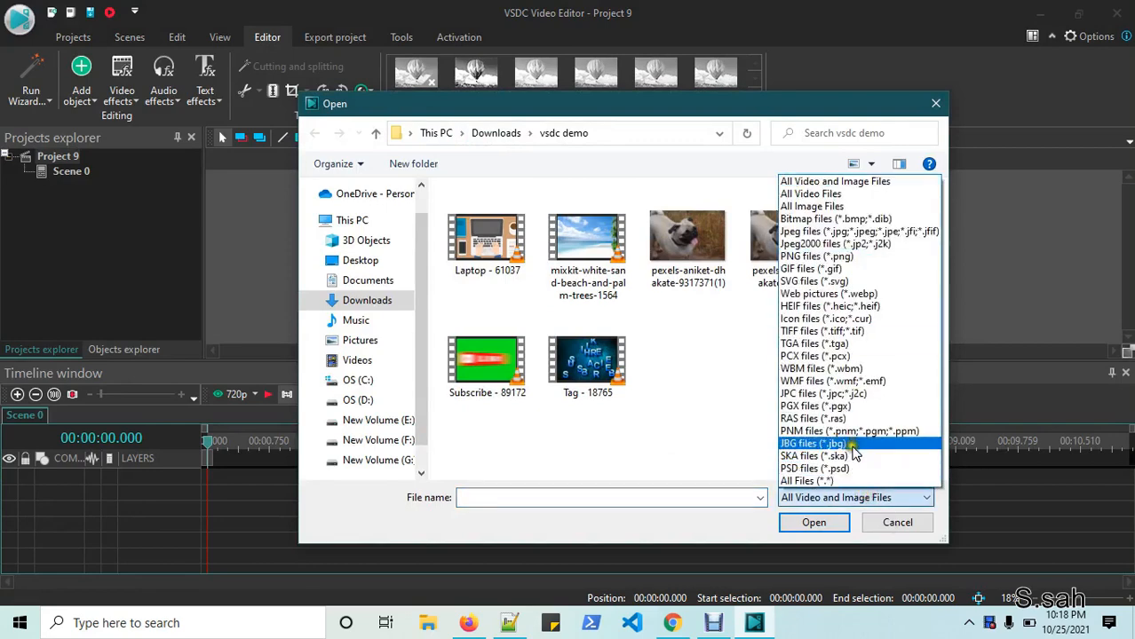
{"action": "left_click", "coordinate": [857, 477]}
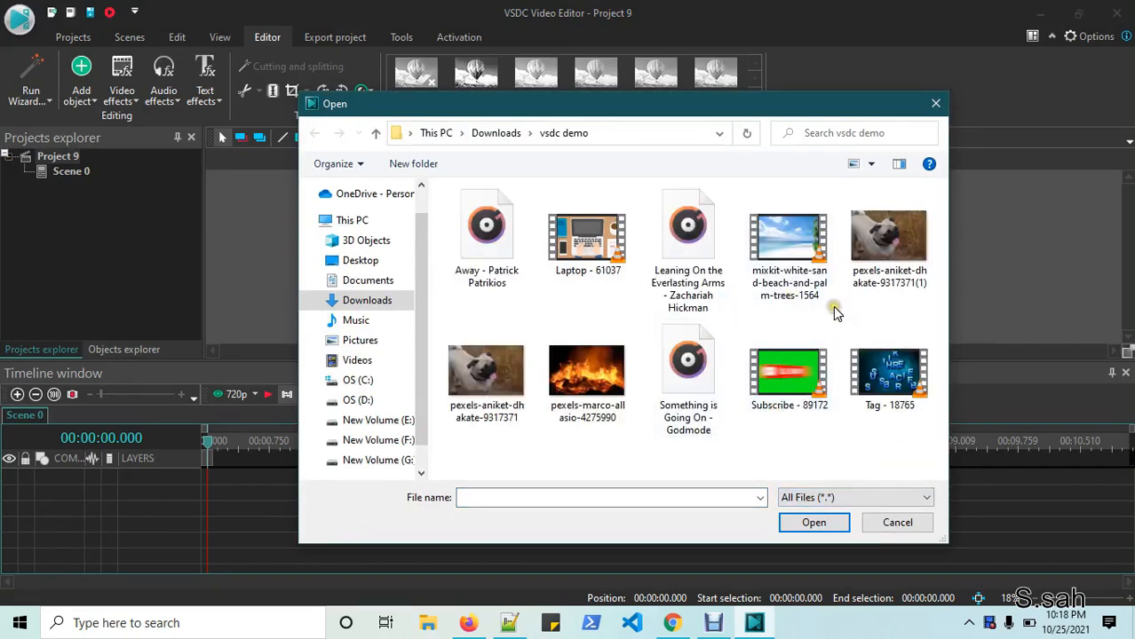
{"action": "left_click", "coordinate": [611, 387]}
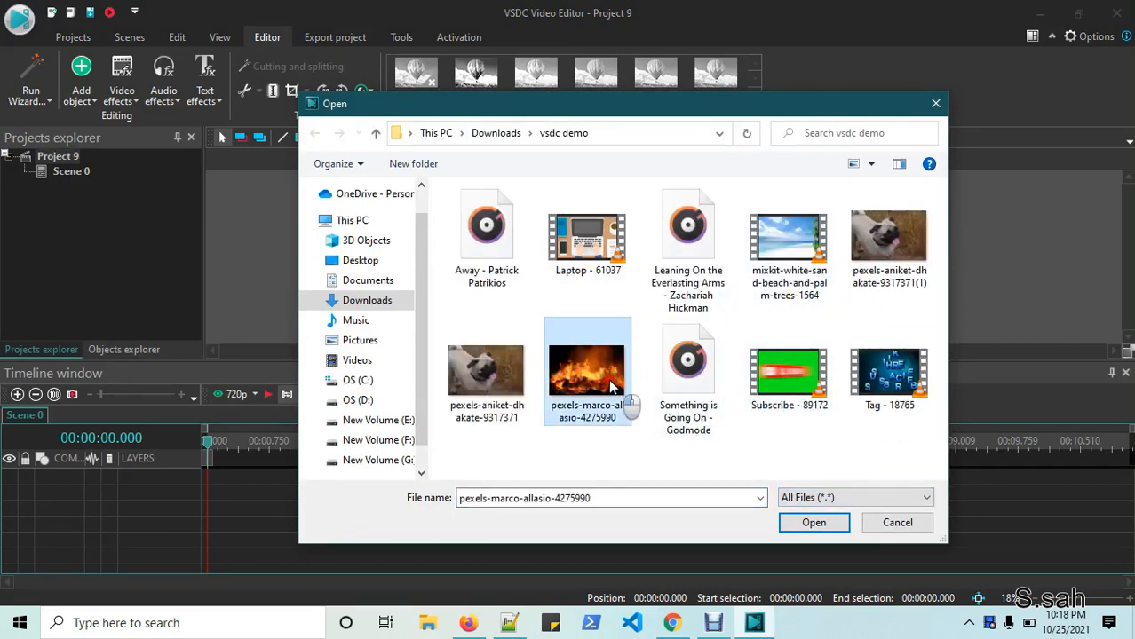
{"action": "left_click", "coordinate": [510, 395], "text": "ctrl"}
{"action": "left_click", "coordinate": [813, 523]}
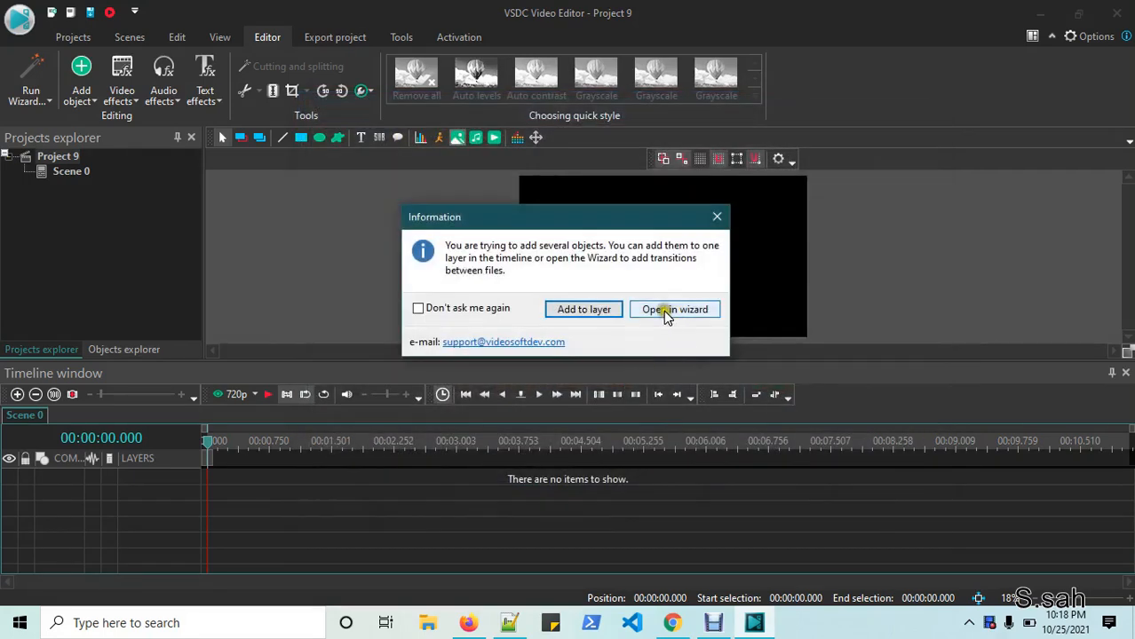
- In the sequence wizard, give the pug clip Diamond In and the fire clip Box Out 8x8 grid
{"action": "left_click", "coordinate": [665, 310]}
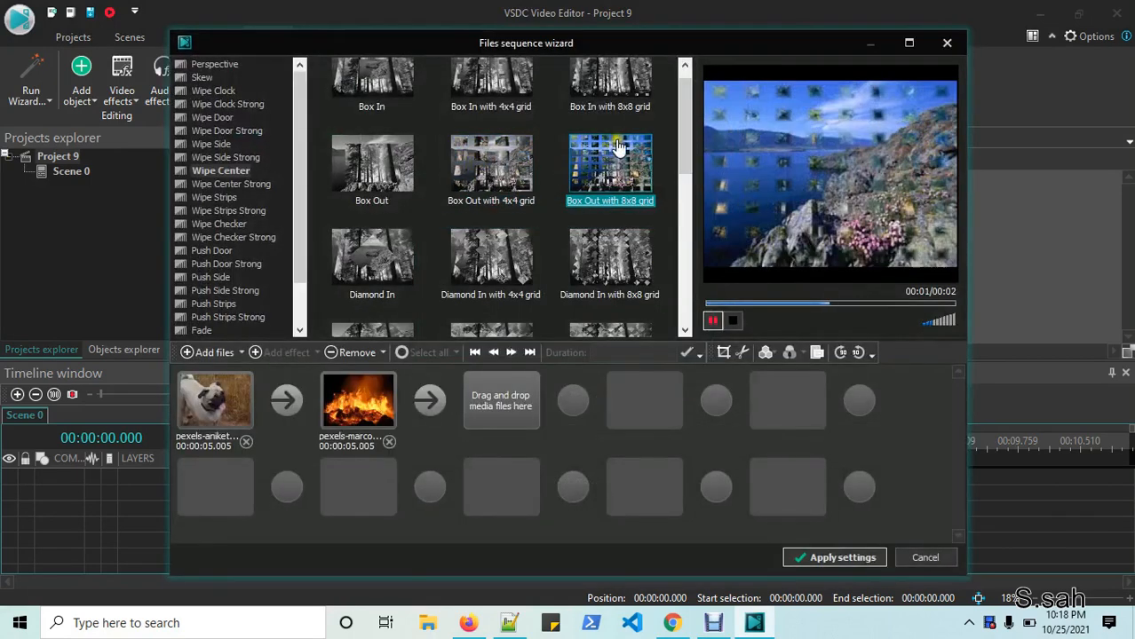
{"action": "left_click", "coordinate": [214, 407]}
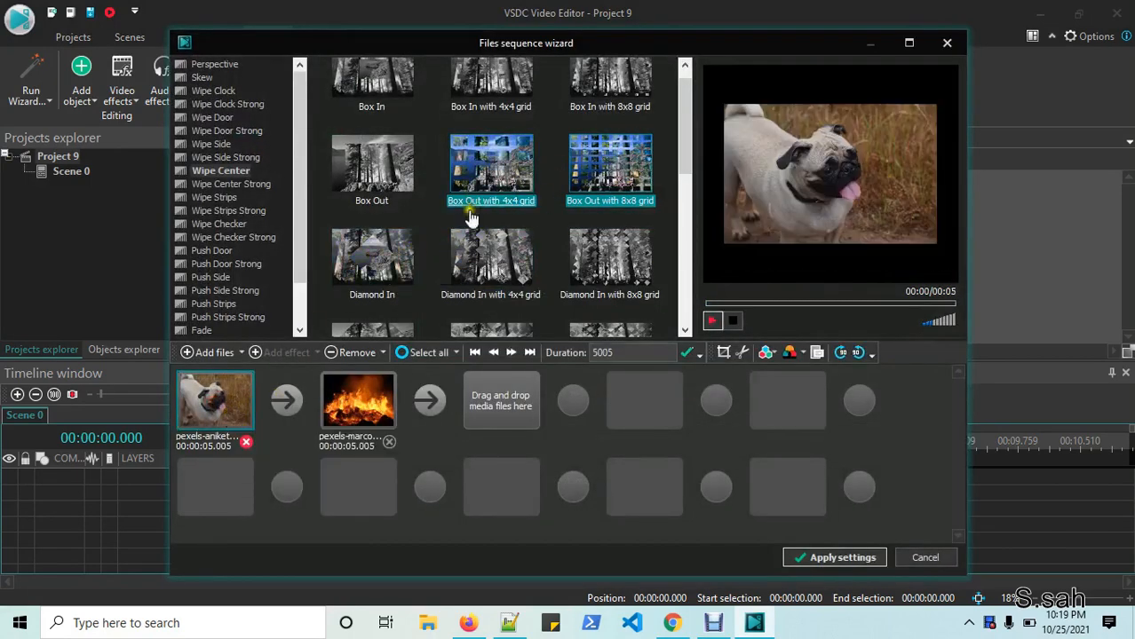
{"action": "left_click", "coordinate": [466, 153]}
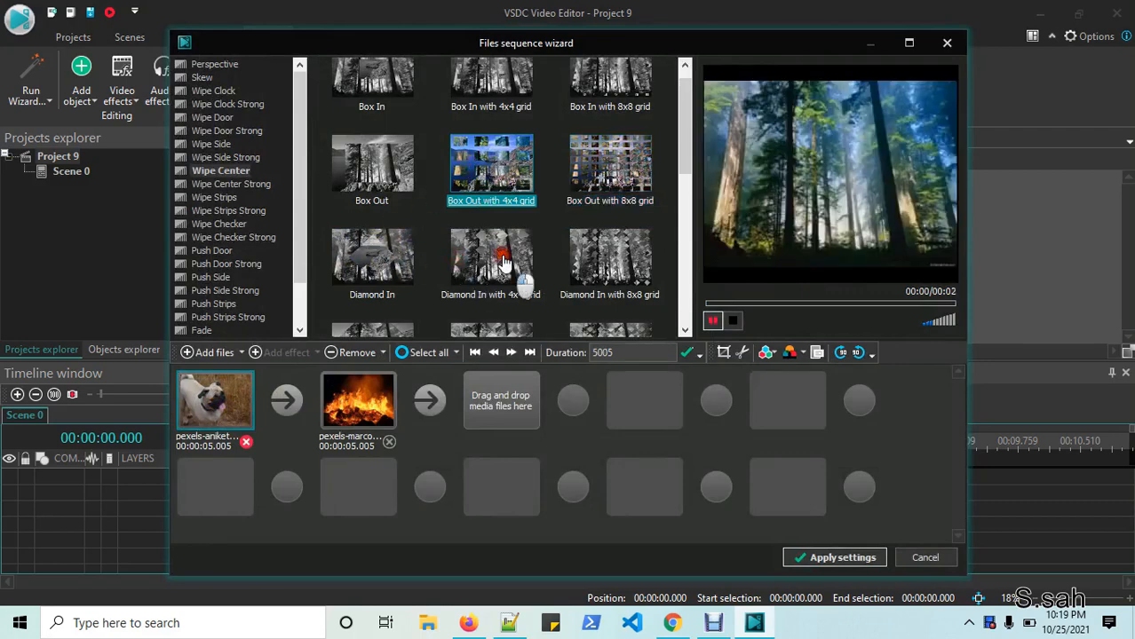
{"action": "left_click", "coordinate": [588, 180]}
{"action": "left_click", "coordinate": [466, 260]}
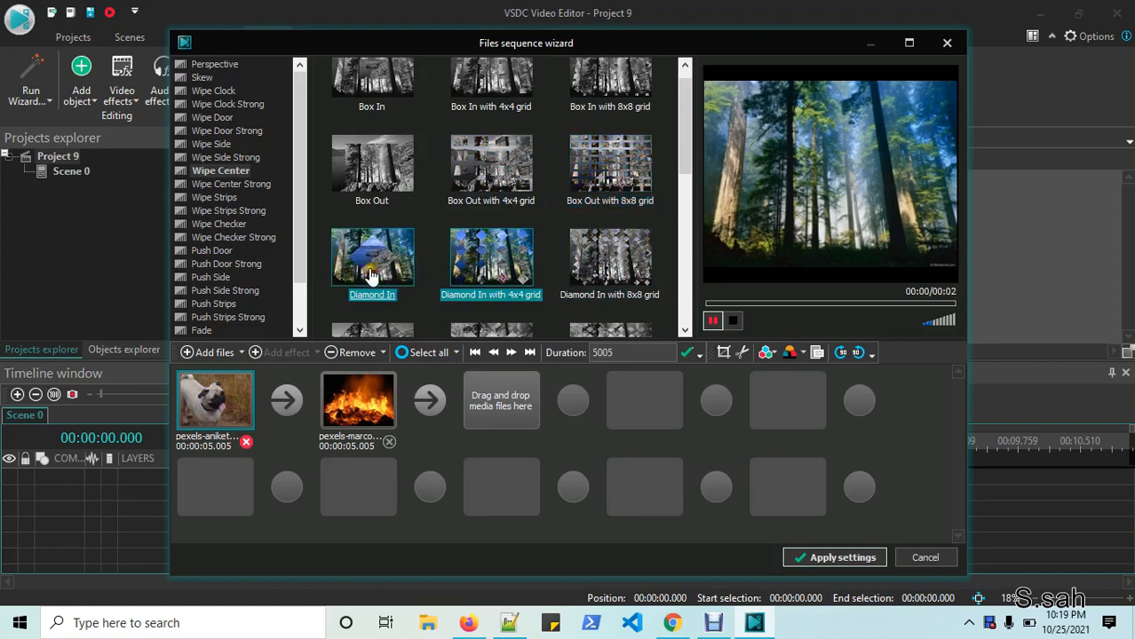
{"action": "left_click", "coordinate": [372, 267]}
{"action": "scroll", "coordinate": [391, 240], "scroll_direction": "up", "scroll_amount": 1}
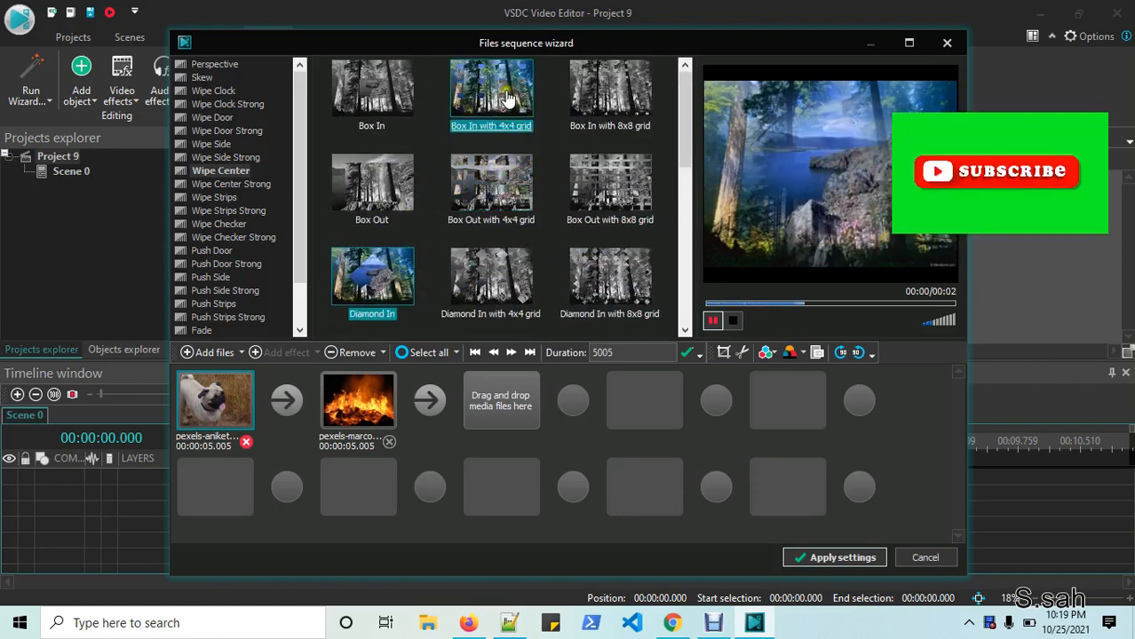
{"action": "left_click", "coordinate": [377, 401]}
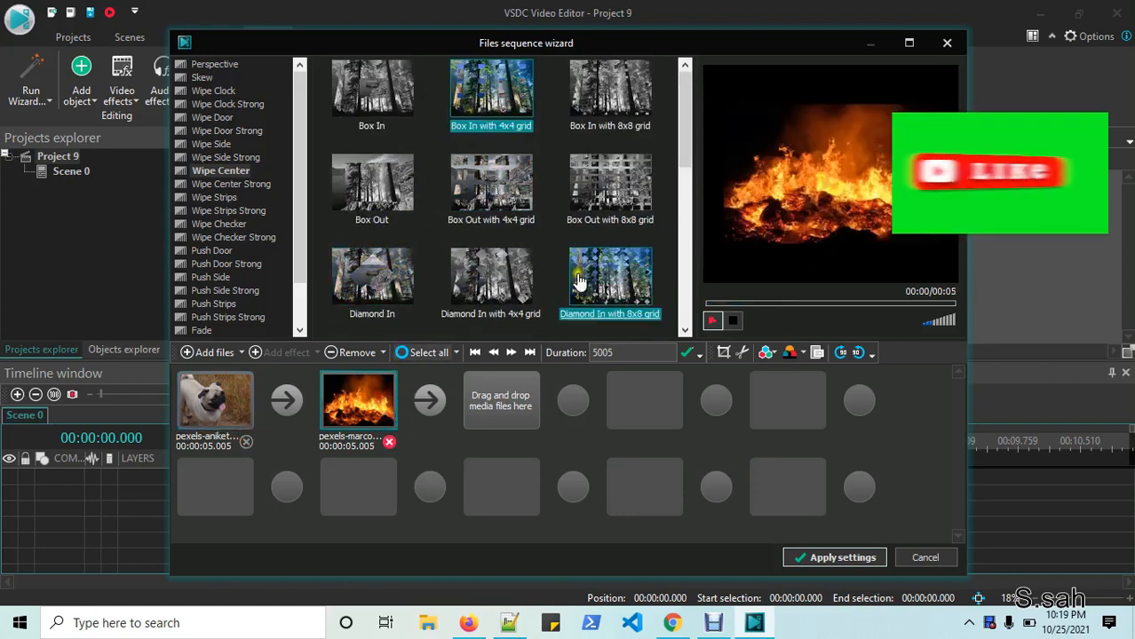
{"action": "left_click", "coordinate": [610, 204]}
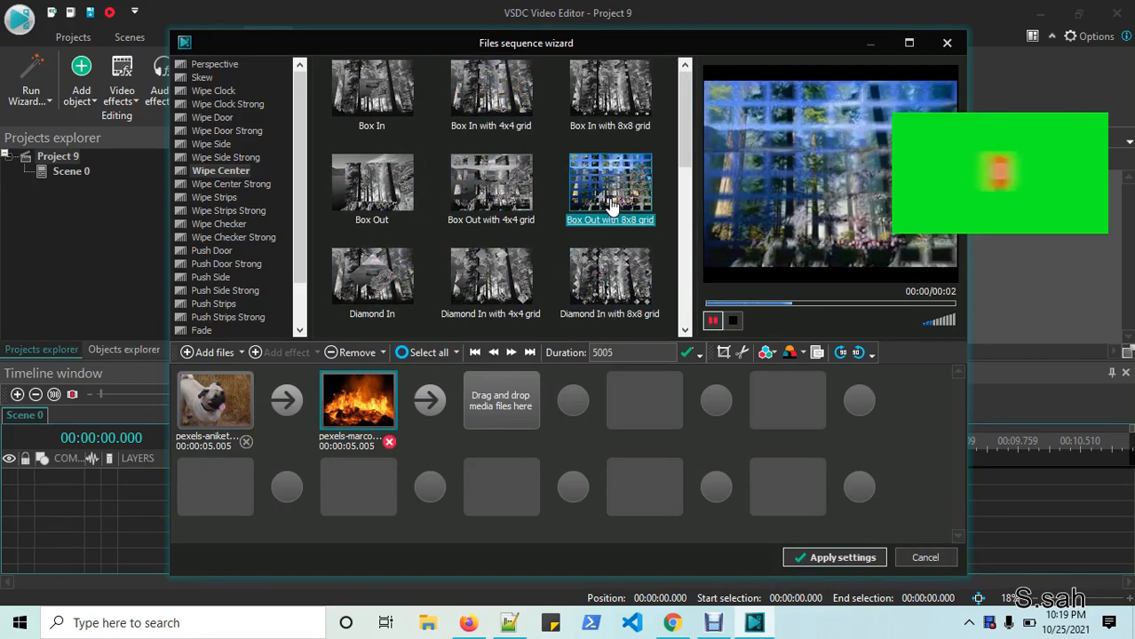
- Apply the clip sequence to Layer 1 and preview the scene
{"action": "left_click", "coordinate": [820, 552]}
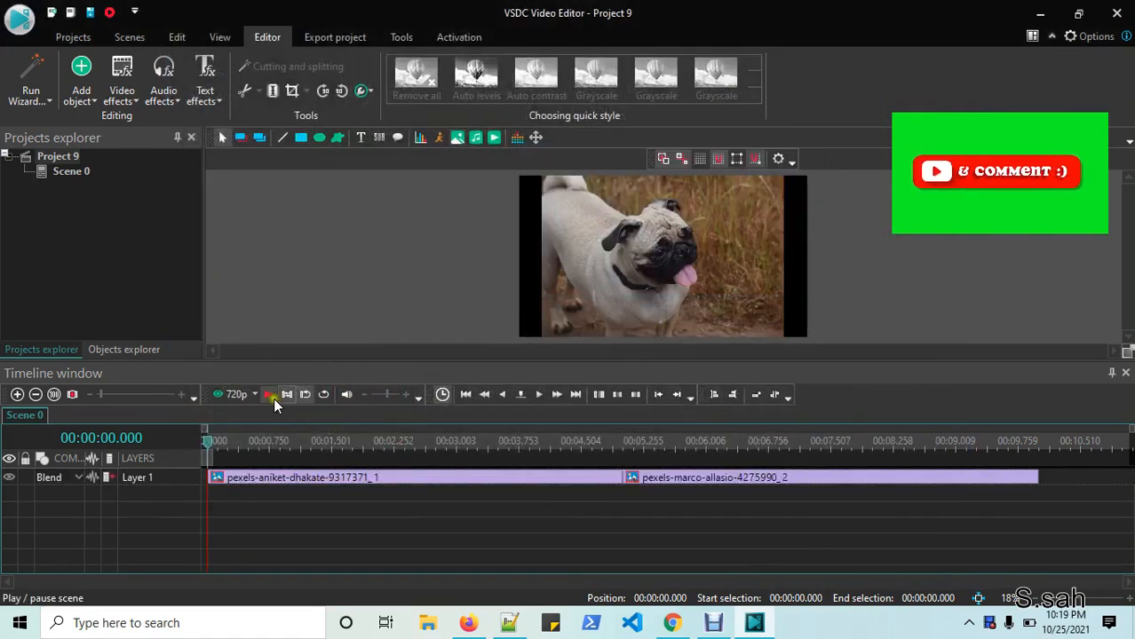
{"action": "left_click", "coordinate": [267, 393]}
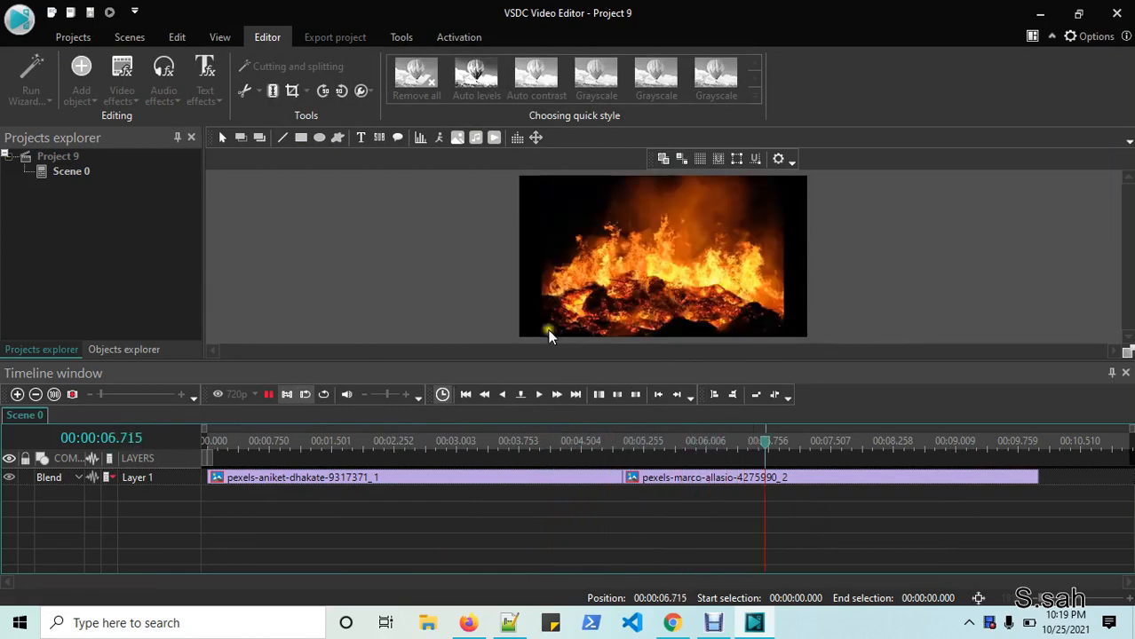
{"action": "left_click", "coordinate": [267, 395]}
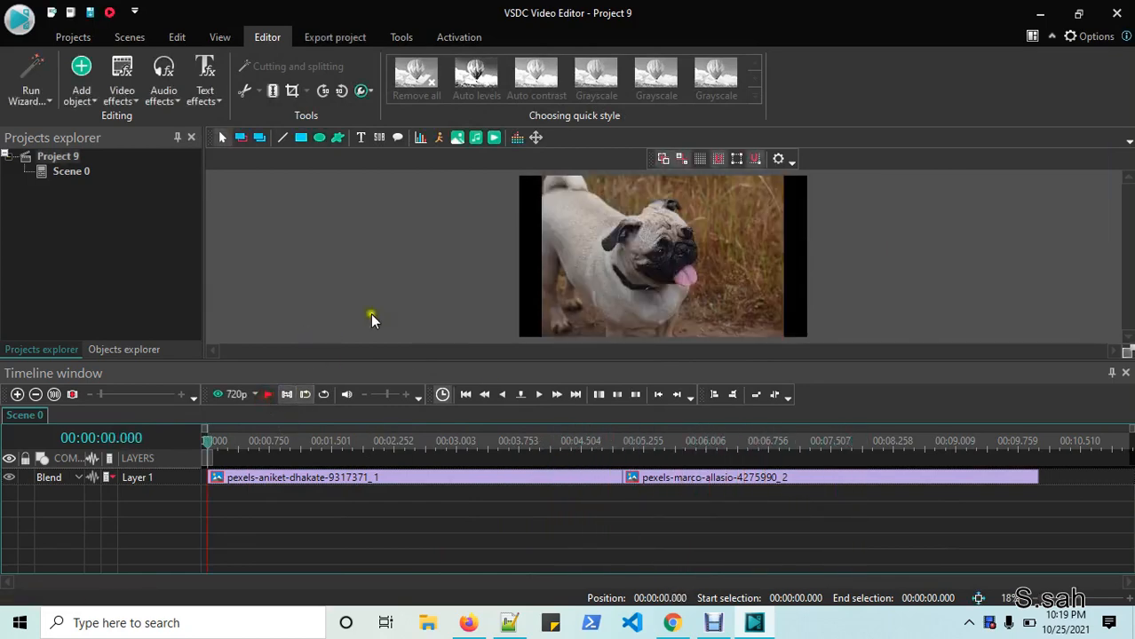
- Add Leaning On the Everlasting Arms on a new layer, trimmed to end around 0:57
{"action": "left_click", "coordinate": [475, 139]}
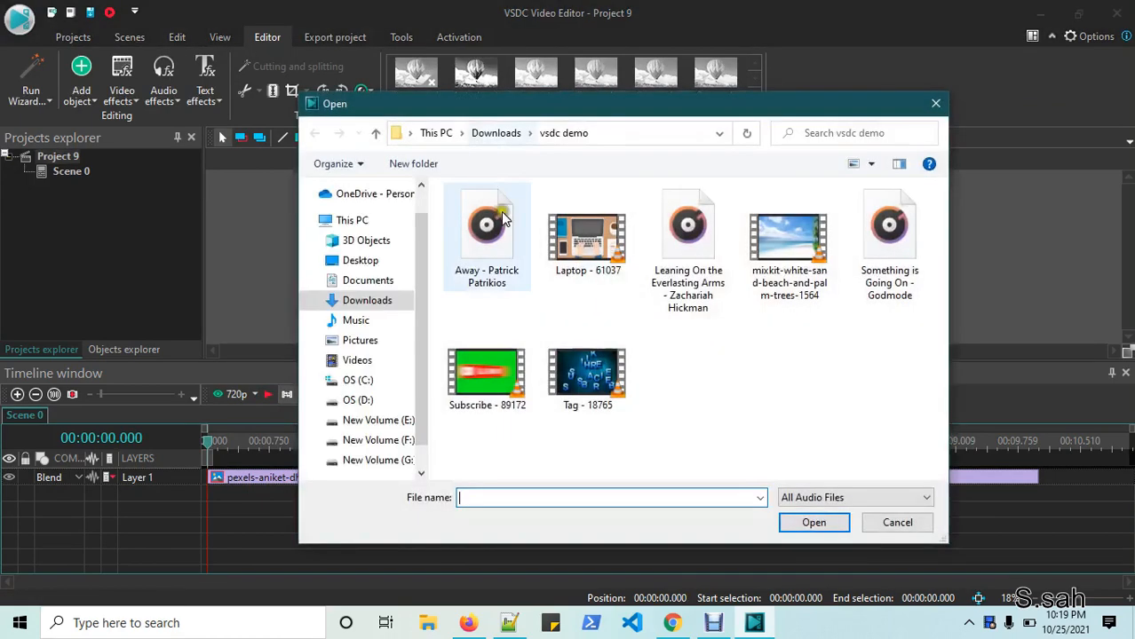
{"action": "left_click", "coordinate": [689, 271]}
{"action": "left_click", "coordinate": [812, 522]}
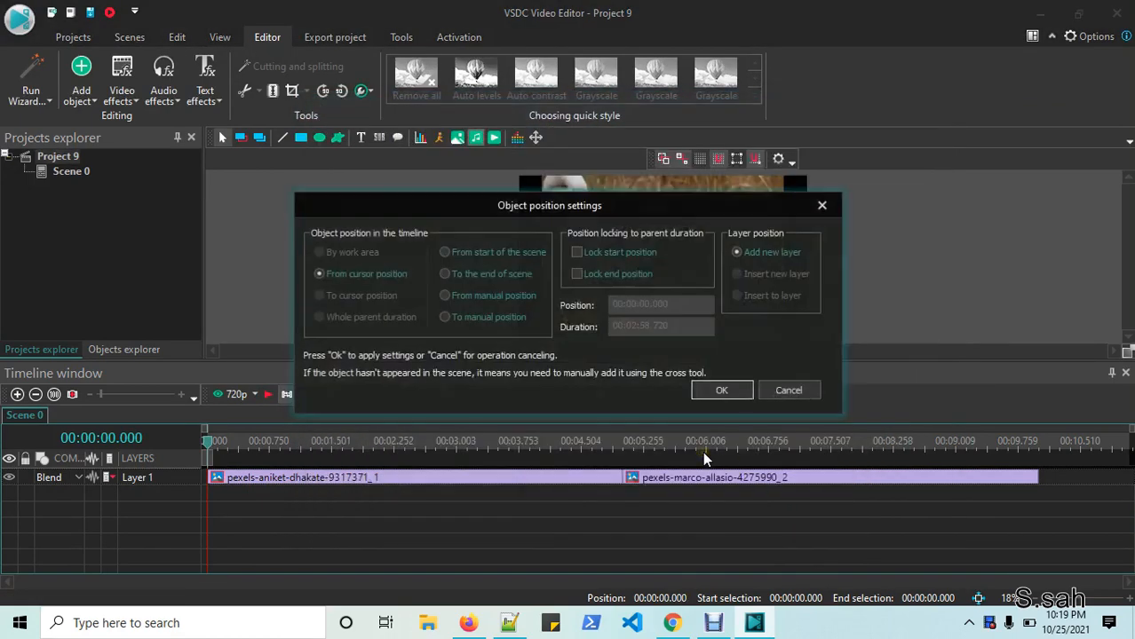
{"action": "left_click", "coordinate": [721, 391]}
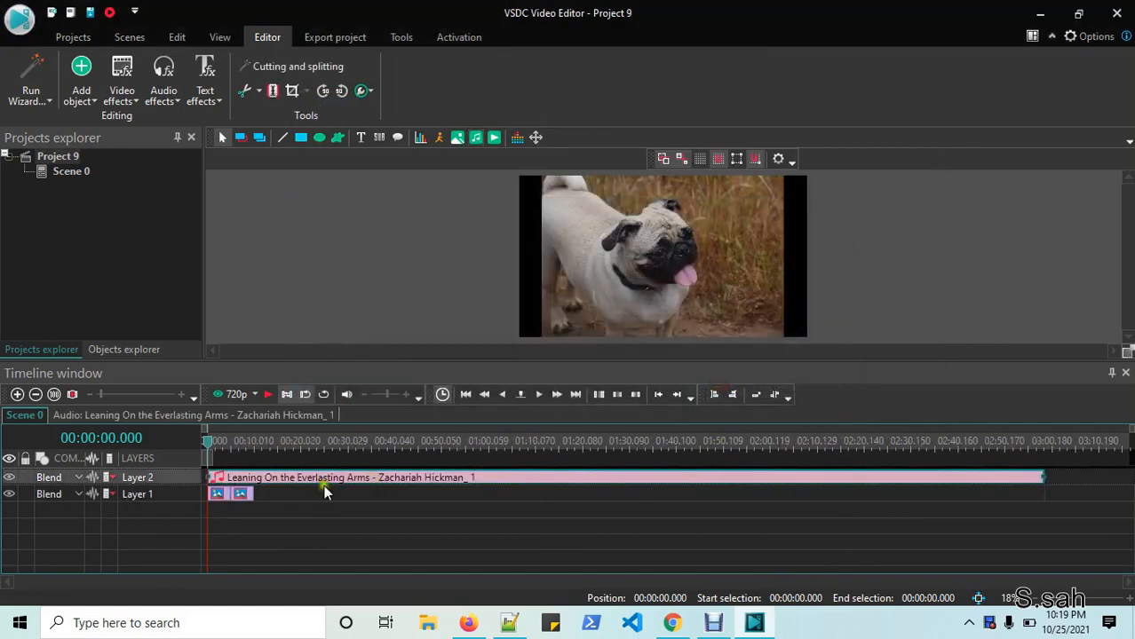
{"action": "left_click_drag", "start_coordinate": [1039, 477], "coordinate": [431, 482]}
- Lengthen the fire clip to about 0:45, start it near 0:06, and preview from 5.5 s
{"action": "left_click", "coordinate": [344, 500]}
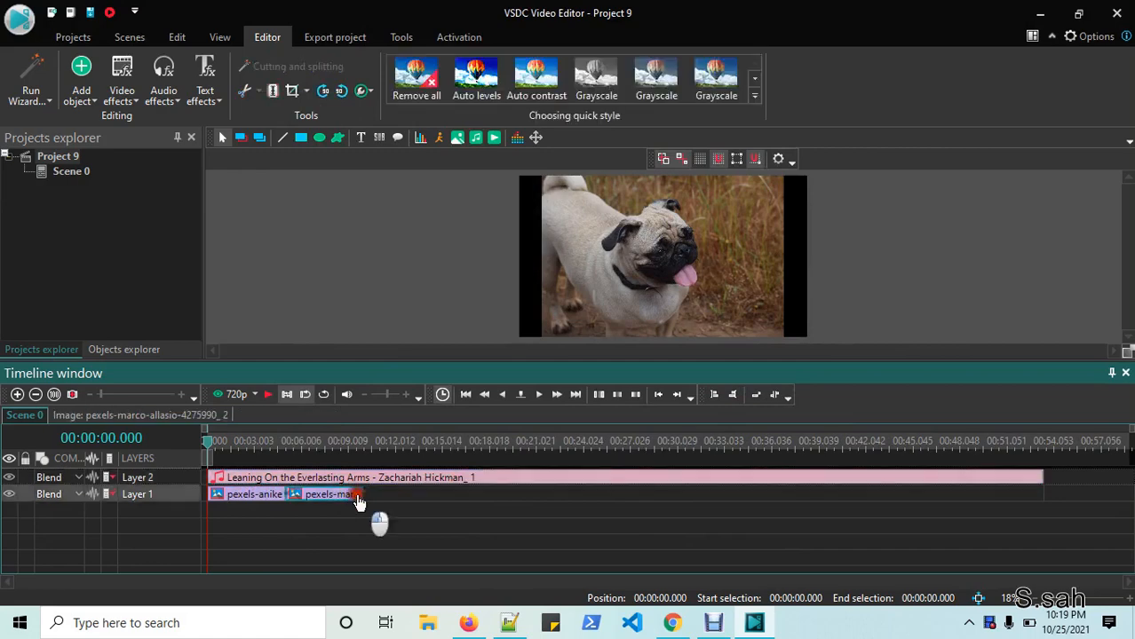
{"action": "left_click_drag", "start_coordinate": [362, 493], "coordinate": [890, 495]}
{"action": "left_click_drag", "start_coordinate": [290, 493], "coordinate": [361, 494]}
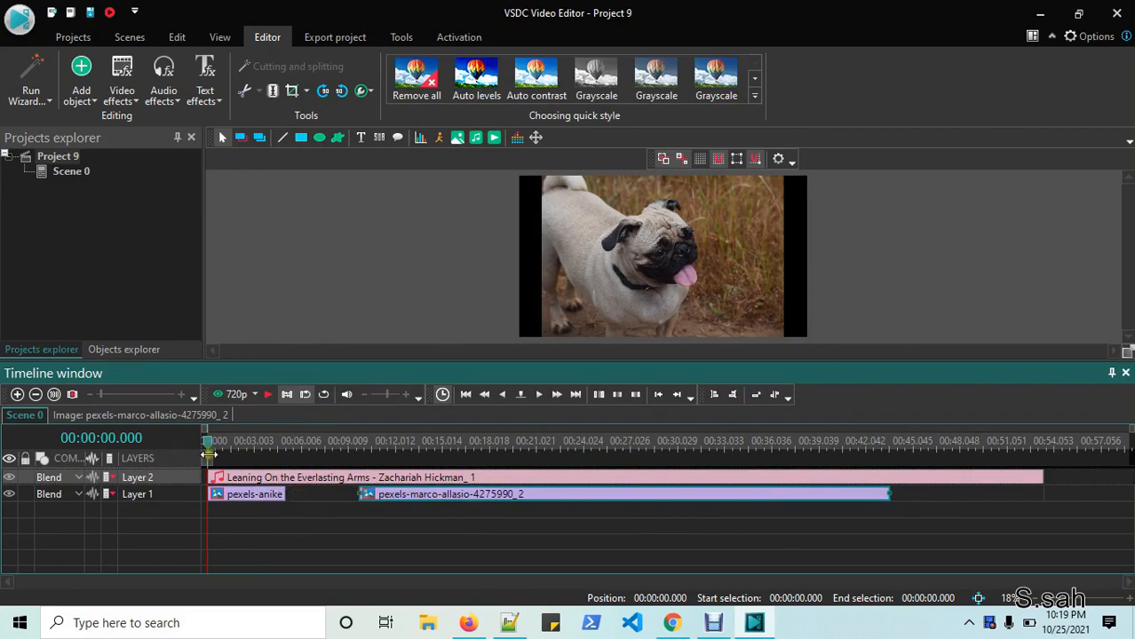
{"action": "mouse_move", "coordinate": [209, 454]}
{"action": "left_mouse_down"}
{"action": "mouse_move", "coordinate": [294, 455]}
{"action": "mouse_move", "coordinate": [214, 454]}
{"action": "left_mouse_up"}
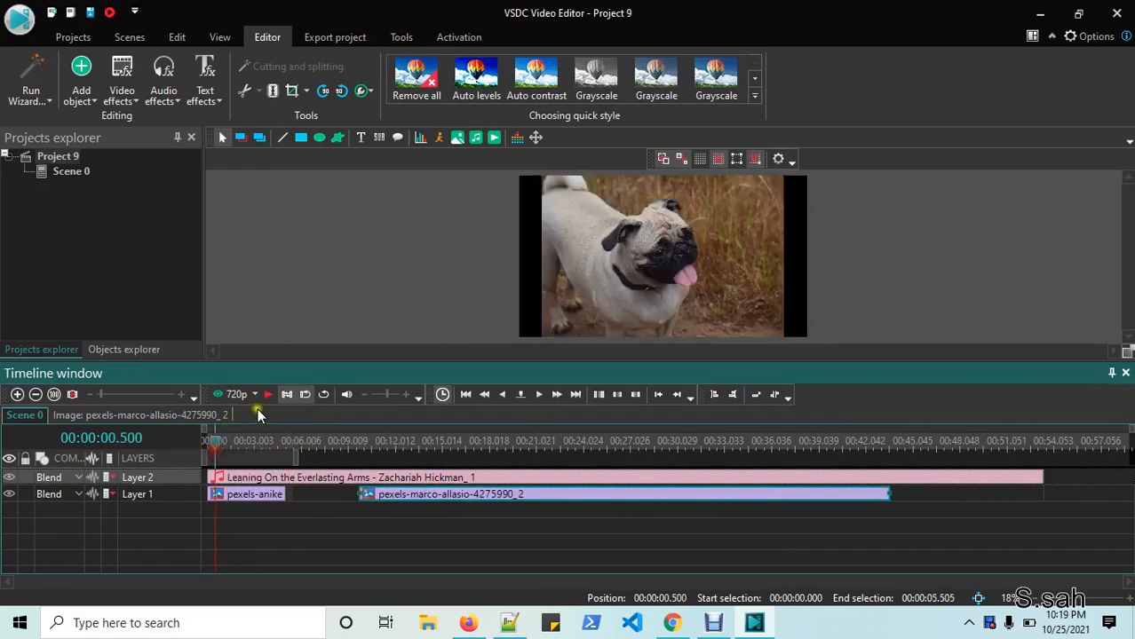
{"action": "left_click", "coordinate": [267, 394]}
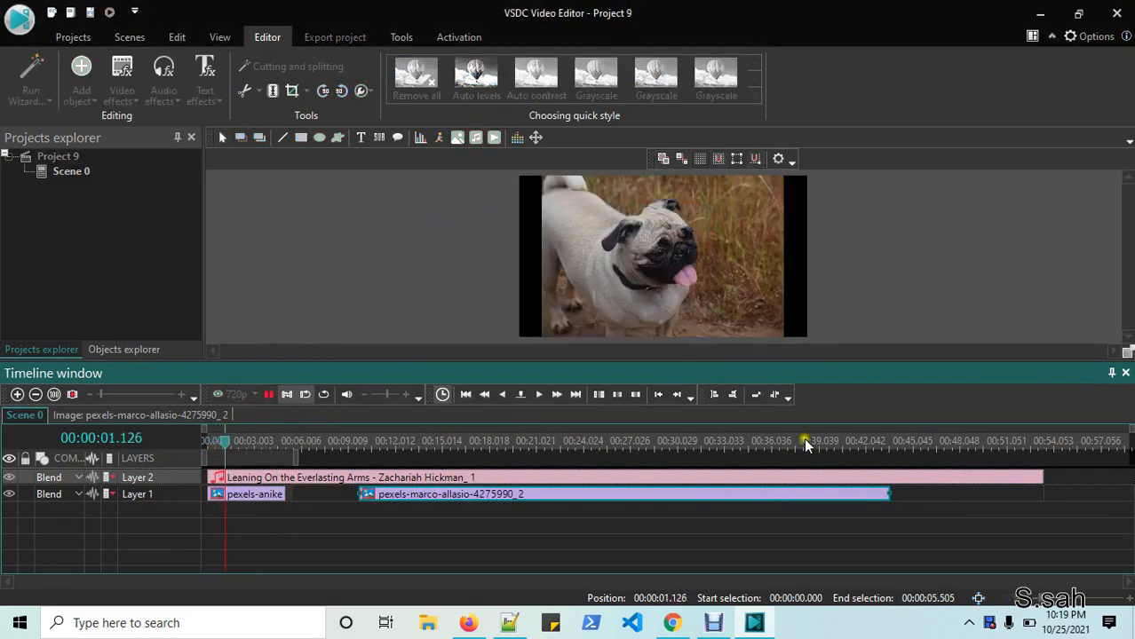
- Import the Laptop - 61037 video and move it to the timeline start
{"action": "left_click", "coordinate": [270, 394]}
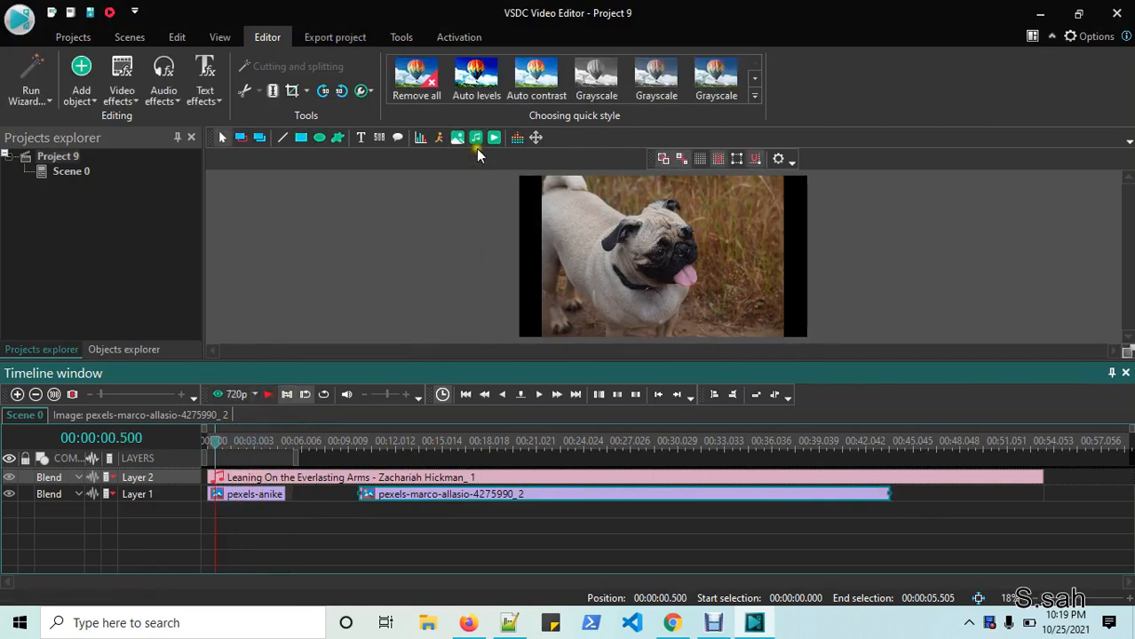
{"action": "left_click", "coordinate": [494, 139]}
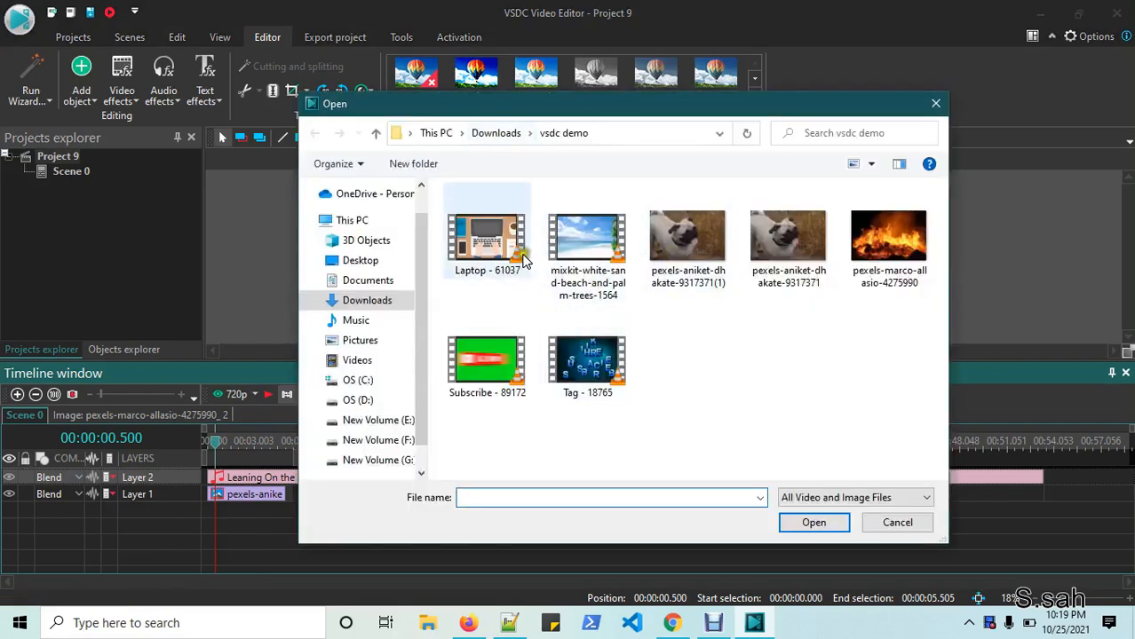
{"action": "left_click", "coordinate": [511, 248]}
{"action": "left_click", "coordinate": [811, 522]}
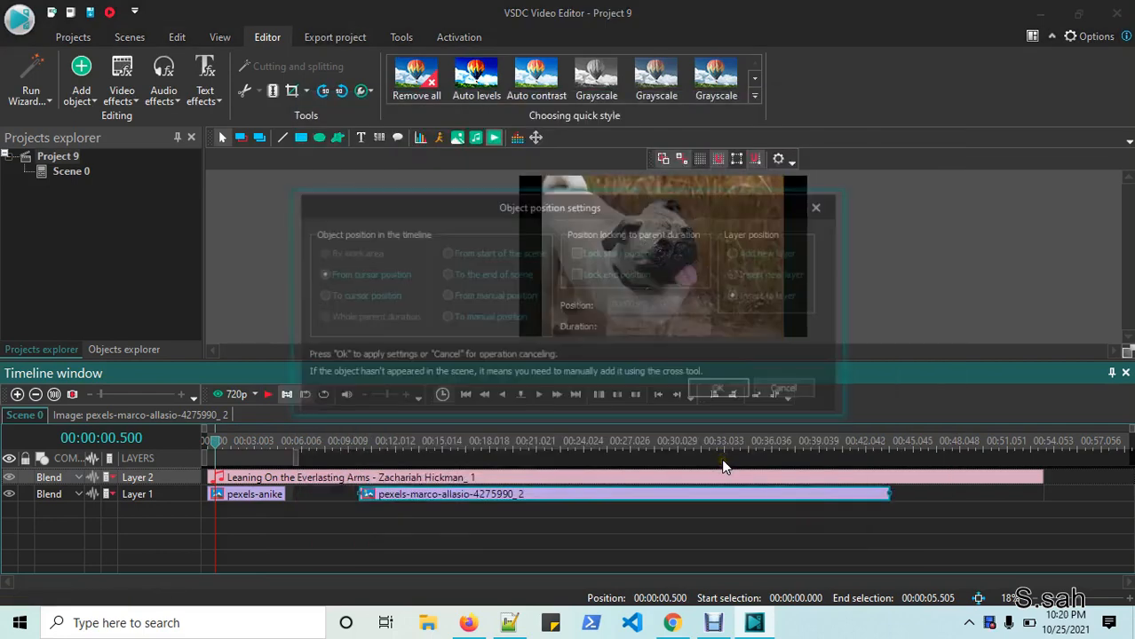
{"action": "left_click", "coordinate": [715, 389]}
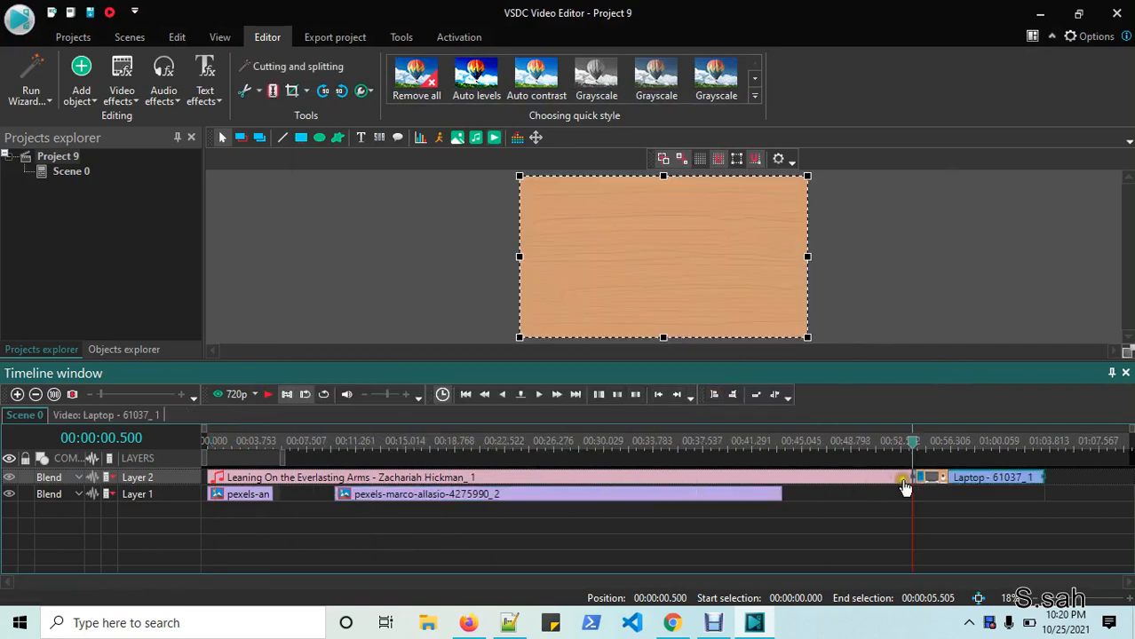
{"action": "left_click_drag", "start_coordinate": [976, 480], "coordinate": [286, 538]}
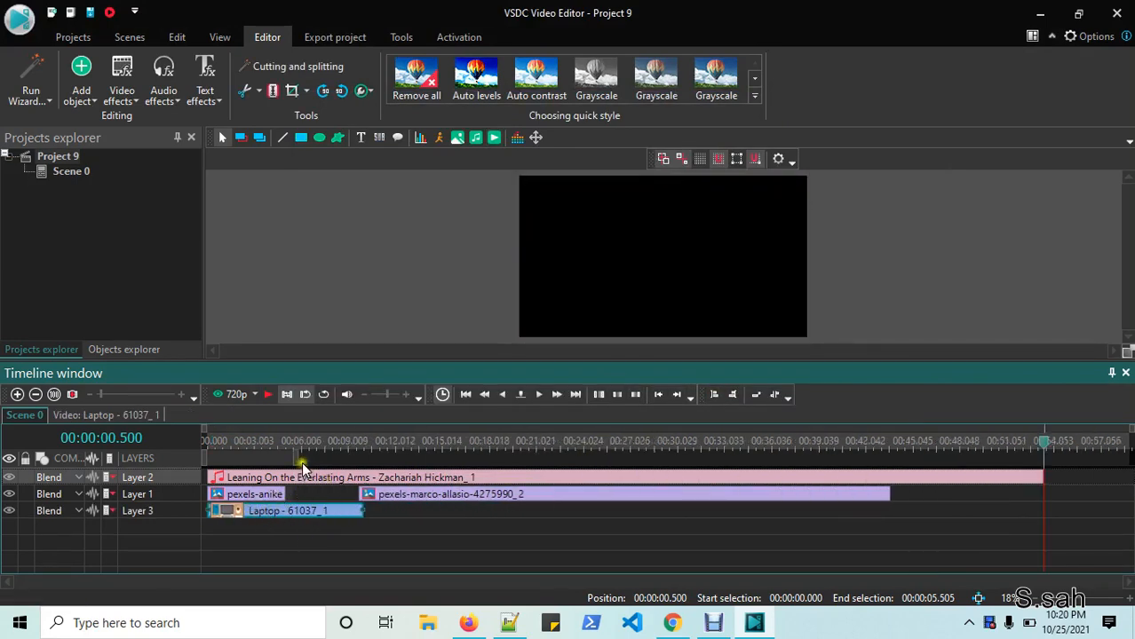
- Preview the timeline from about 0.208 seconds
{"action": "left_click_drag", "start_coordinate": [1044, 453], "coordinate": [257, 495]}
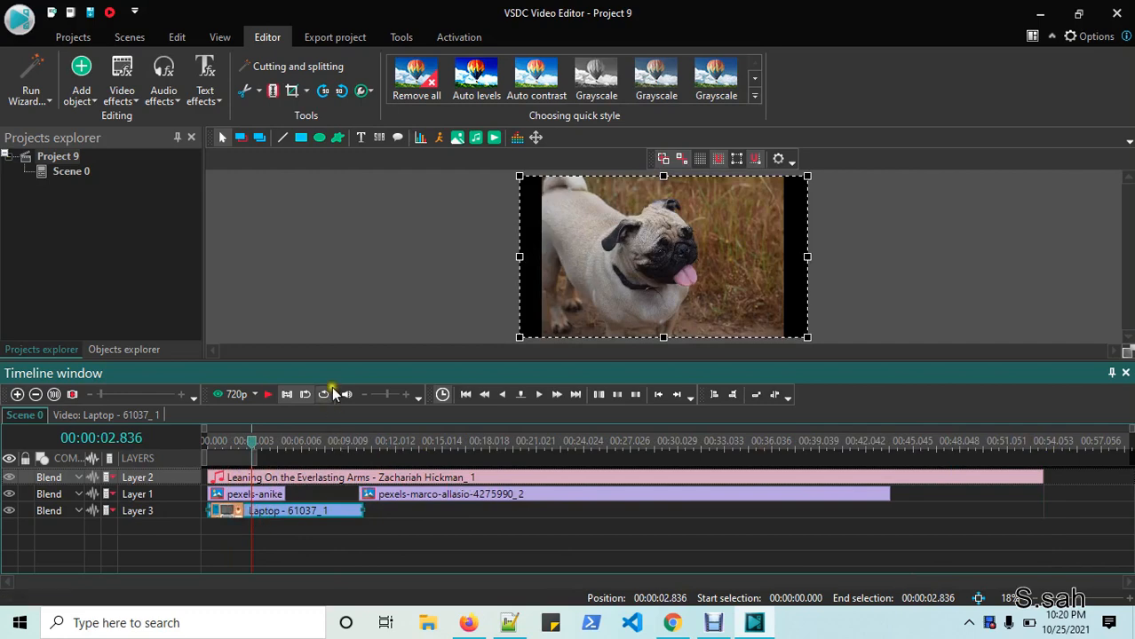
{"action": "left_click", "coordinate": [267, 395]}
{"action": "left_click_drag", "start_coordinate": [254, 448], "coordinate": [213, 448]}
{"action": "left_click", "coordinate": [268, 395]}
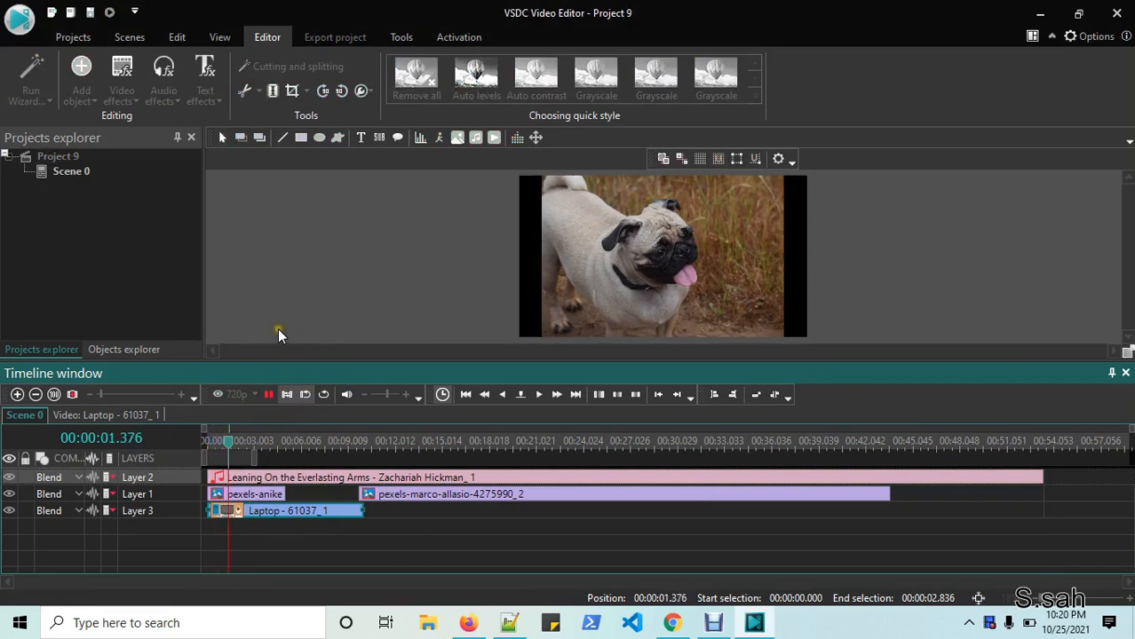
{"action": "left_click", "coordinate": [270, 395]}
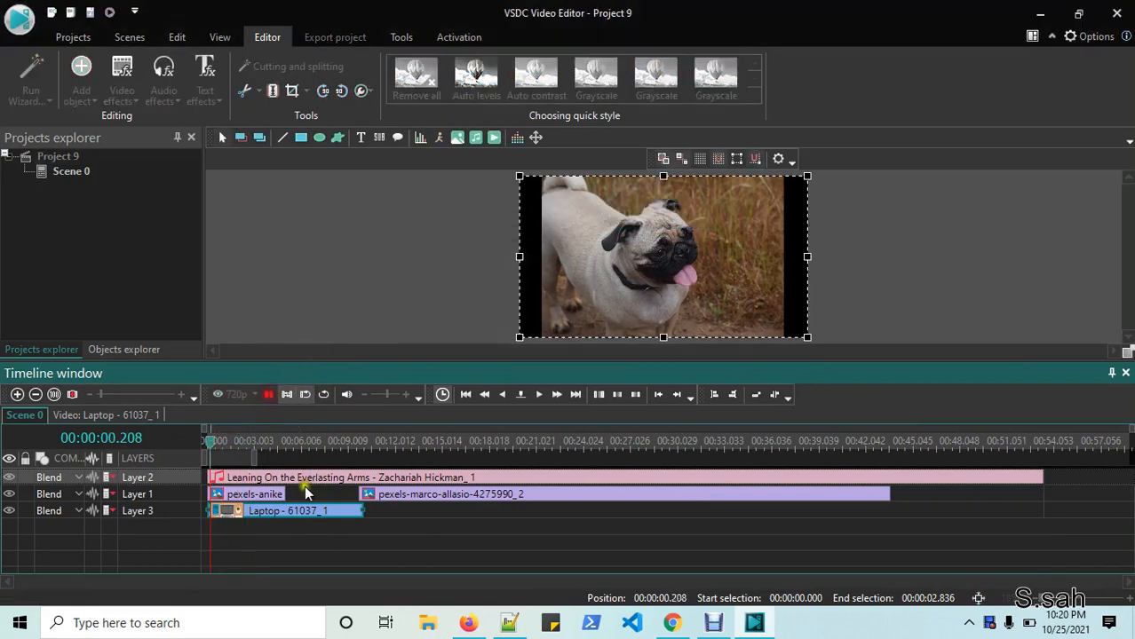
{"action": "left_click", "coordinate": [268, 395]}
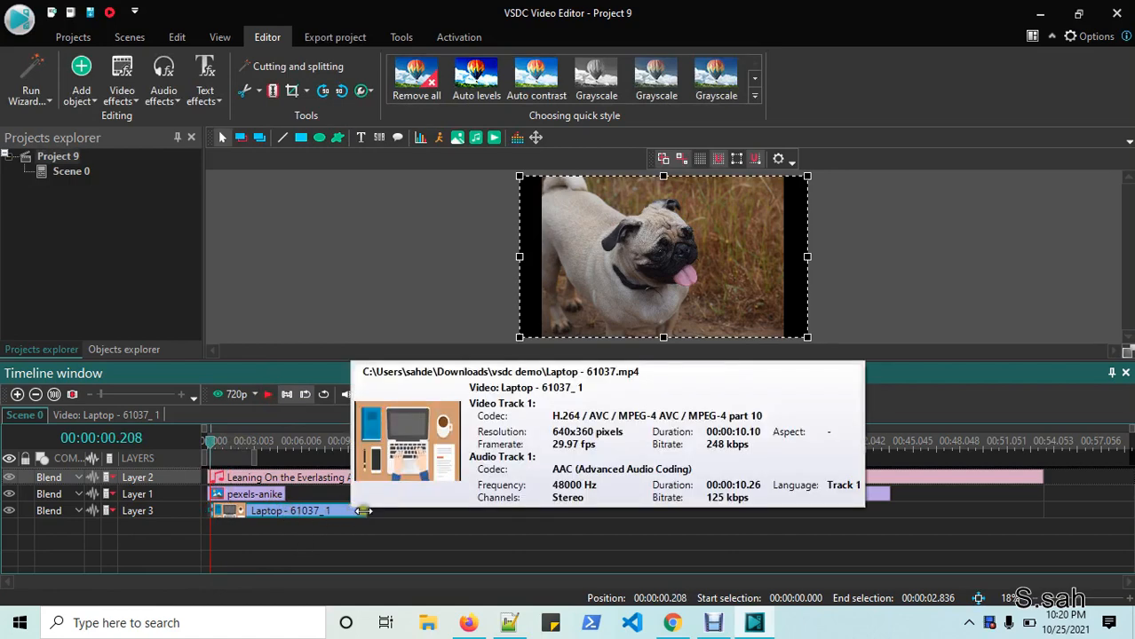
- Lengthen the Laptop clip and move the pug and fire clips to a lower layer
{"action": "left_click_drag", "start_coordinate": [366, 518], "coordinate": [449, 513]}
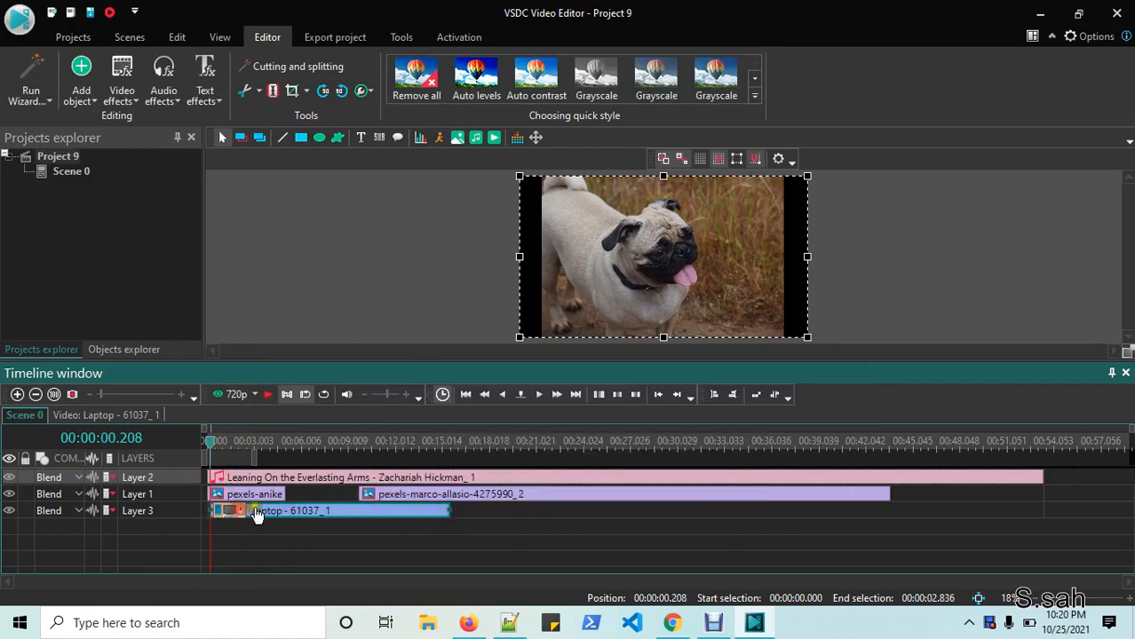
{"action": "left_click_drag", "start_coordinate": [261, 494], "coordinate": [263, 527]}
{"action": "left_click_drag", "start_coordinate": [431, 494], "coordinate": [428, 529]}
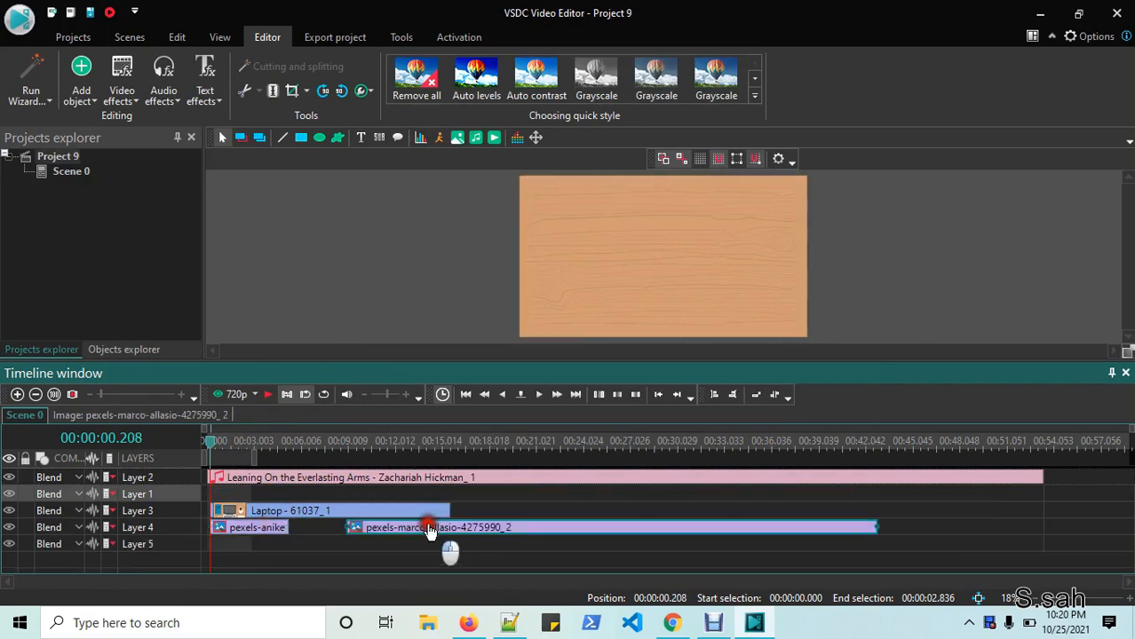
{"action": "left_click", "coordinate": [300, 493]}
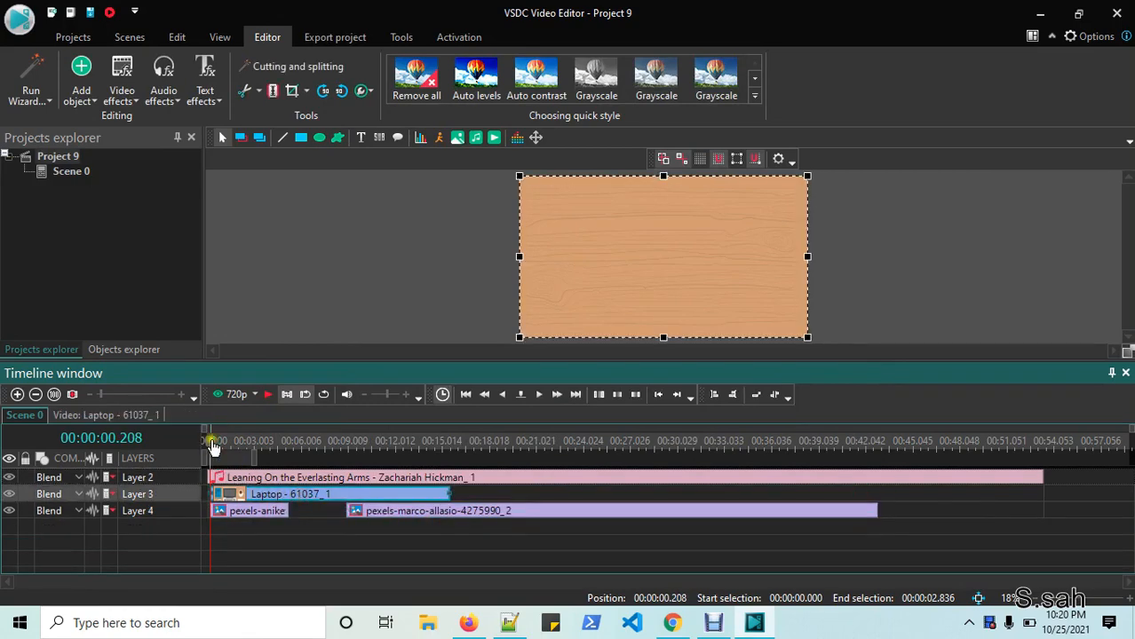
- Resize the Laptop video into a small bottom-right overlay on the pug footage, then preview
{"action": "left_click_drag", "start_coordinate": [523, 186], "coordinate": [643, 242]}
{"action": "left_click_drag", "start_coordinate": [909, 362], "coordinate": [916, 451]}
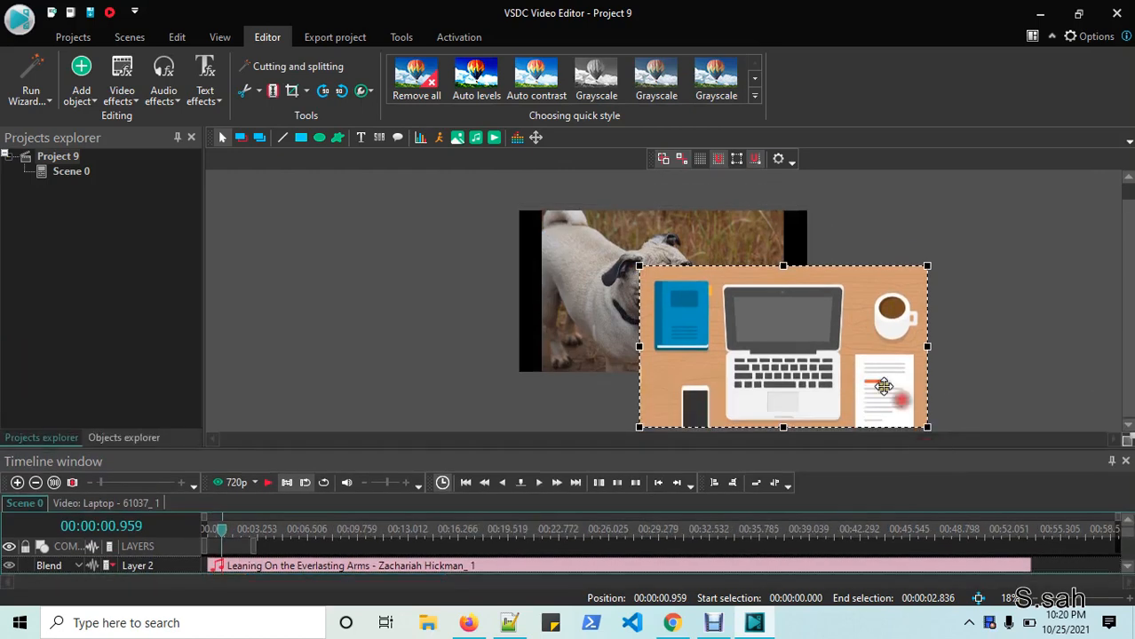
{"action": "left_click_drag", "start_coordinate": [908, 397], "coordinate": [632, 335]}
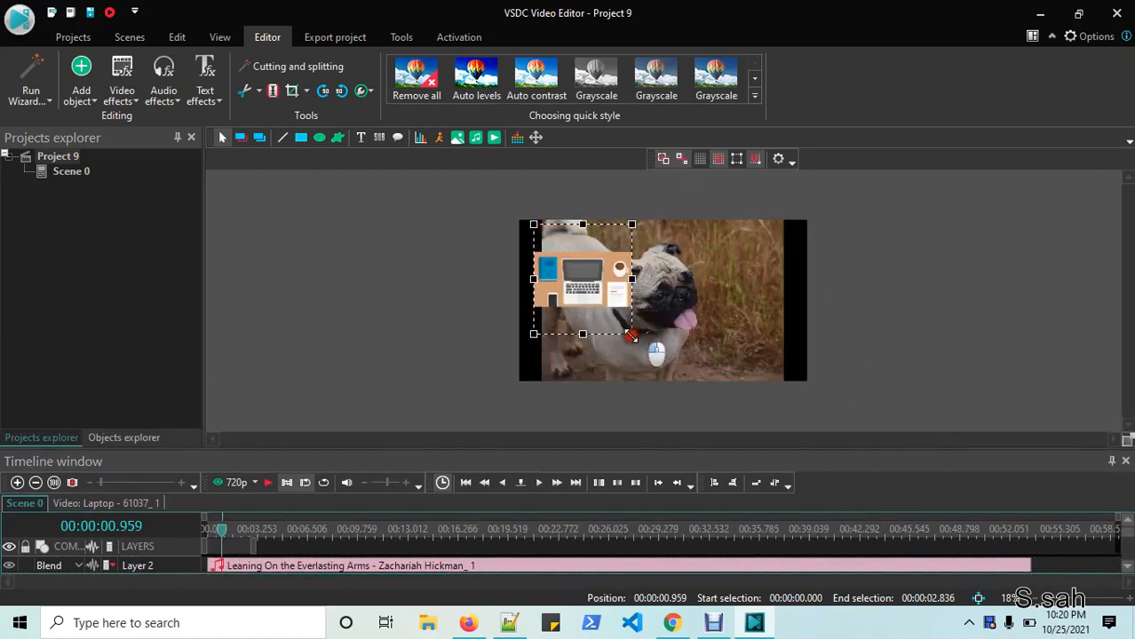
{"action": "left_click_drag", "start_coordinate": [600, 286], "coordinate": [759, 361]}
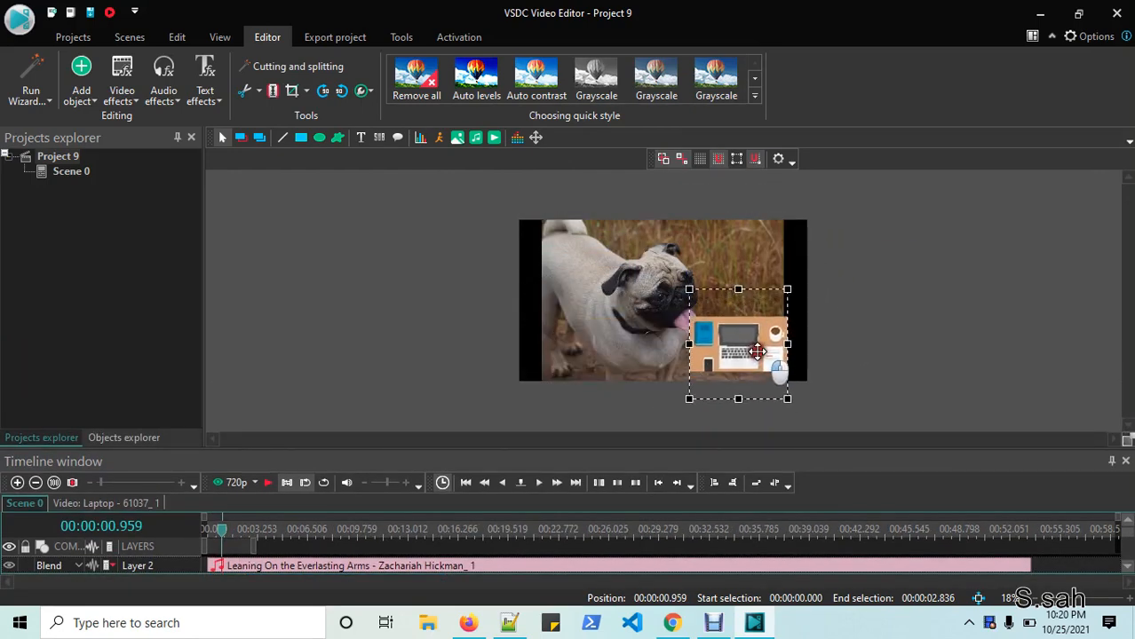
{"action": "left_click", "coordinate": [619, 426]}
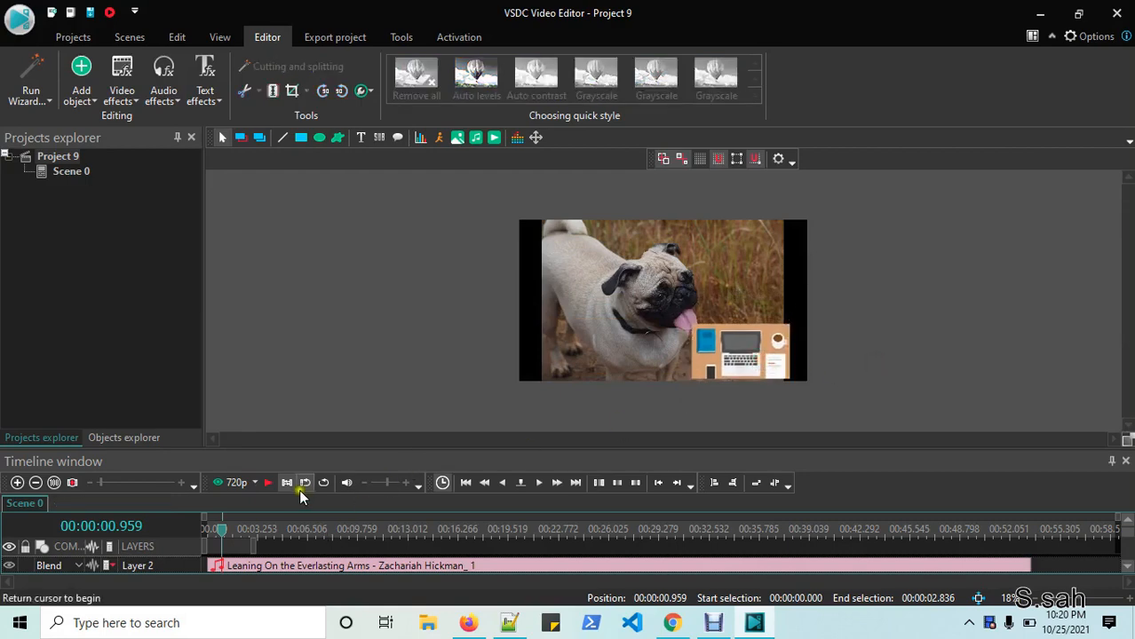
{"action": "left_click", "coordinate": [268, 482]}
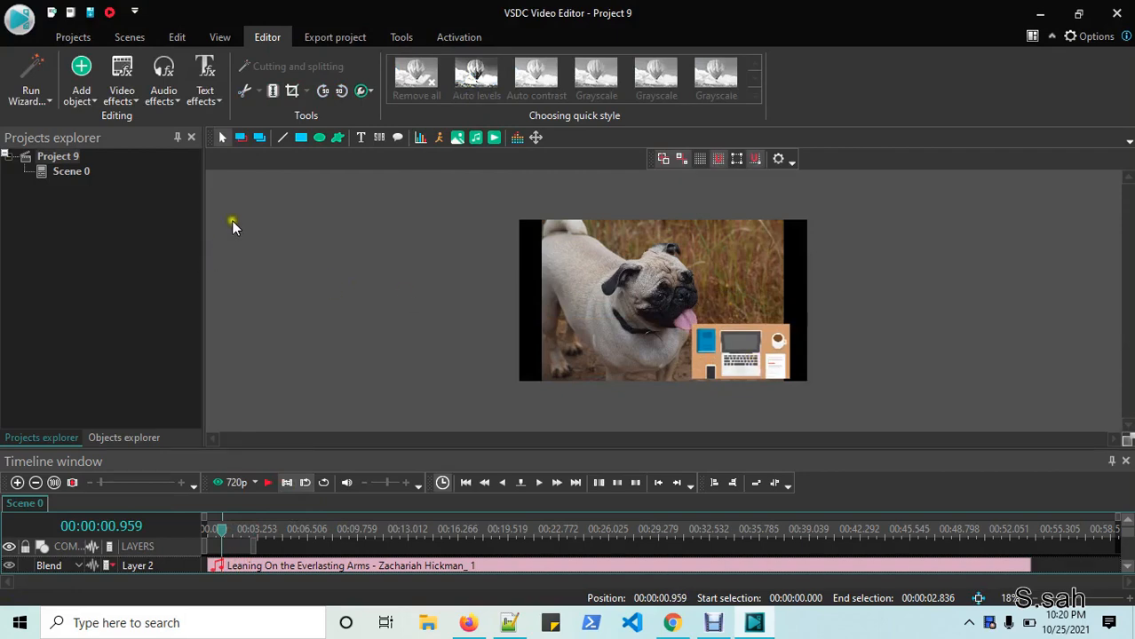
- Close Project 9 from the application menu, discarding unsaved changes
{"action": "left_click", "coordinate": [19, 18]}
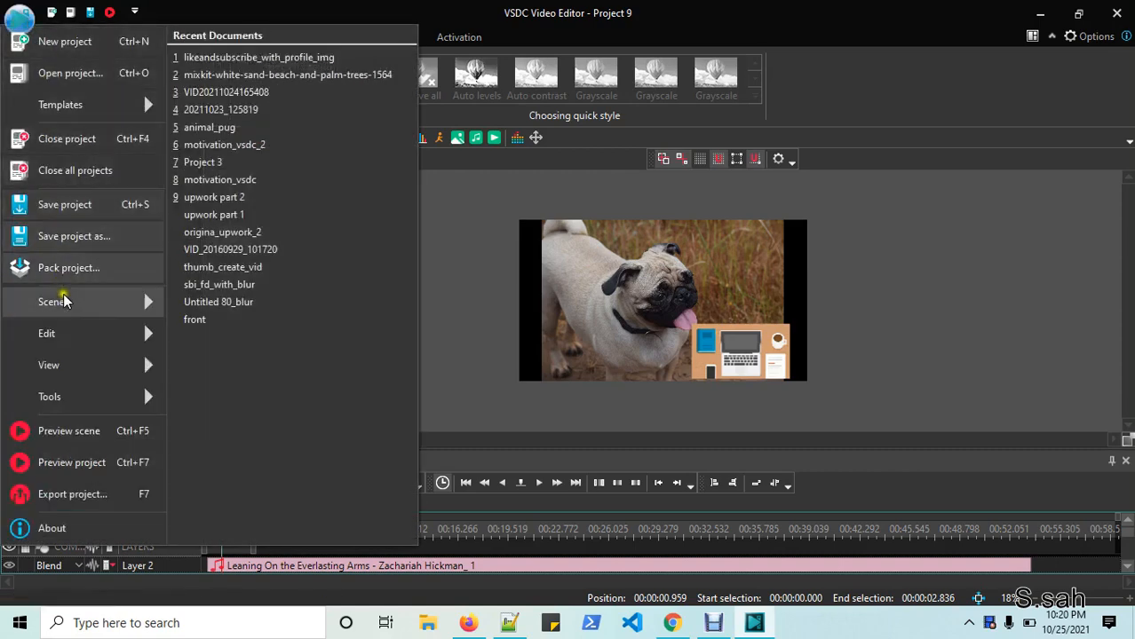
{"action": "left_click", "coordinate": [75, 176]}
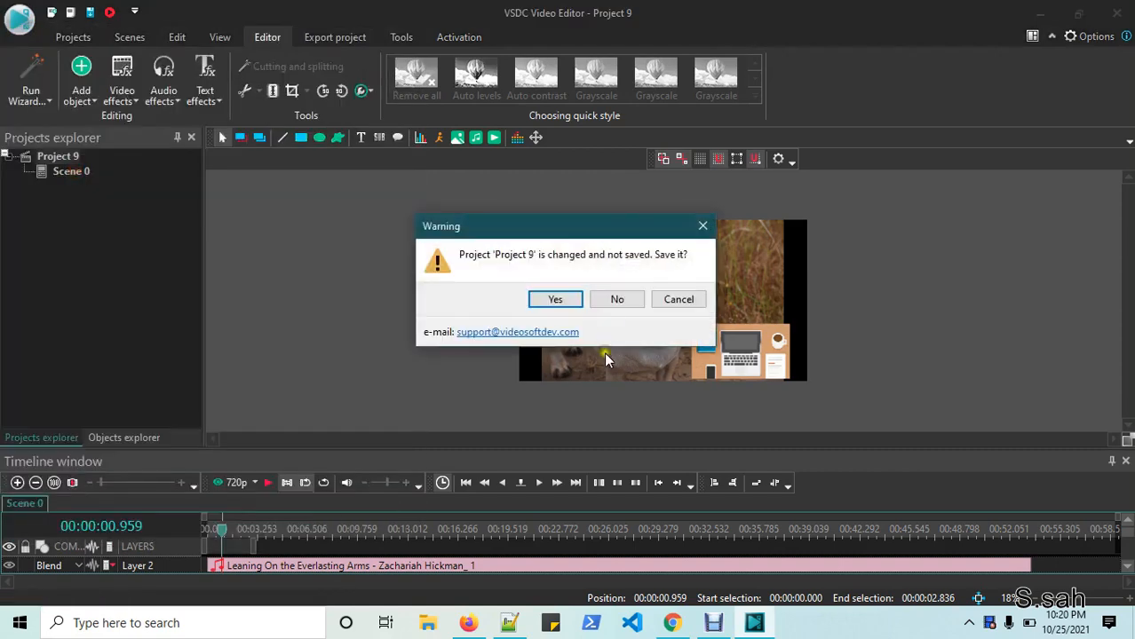
{"action": "left_click", "coordinate": [620, 302]}
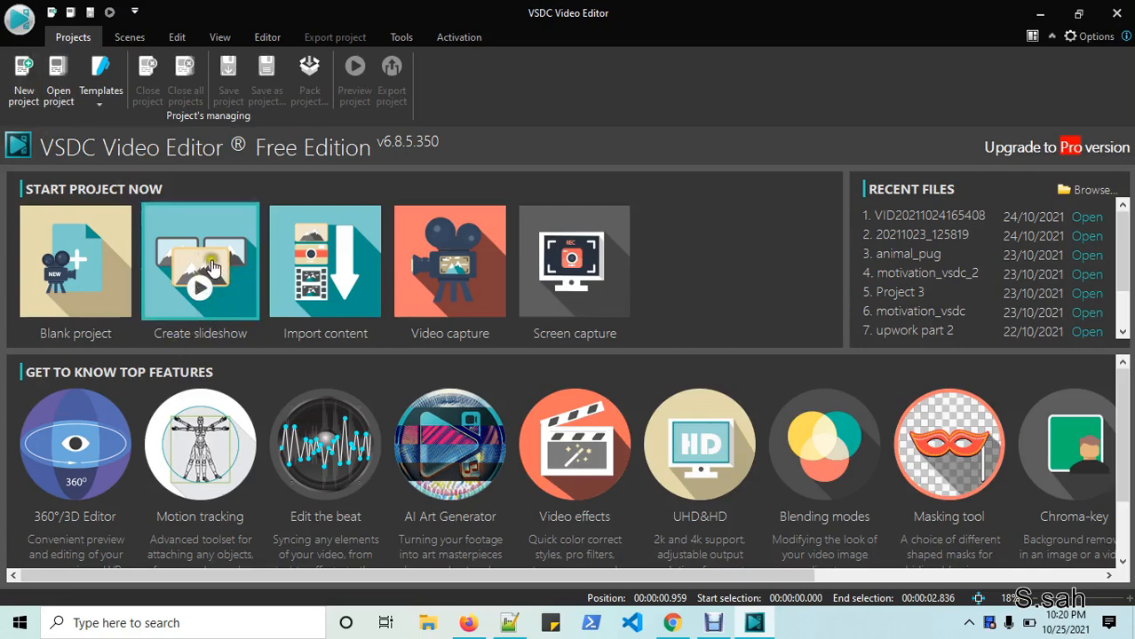
- Import the mixkit-white-sand-beach-and-palm-trees-1564 video from the start screen
{"action": "left_click", "coordinate": [322, 282]}
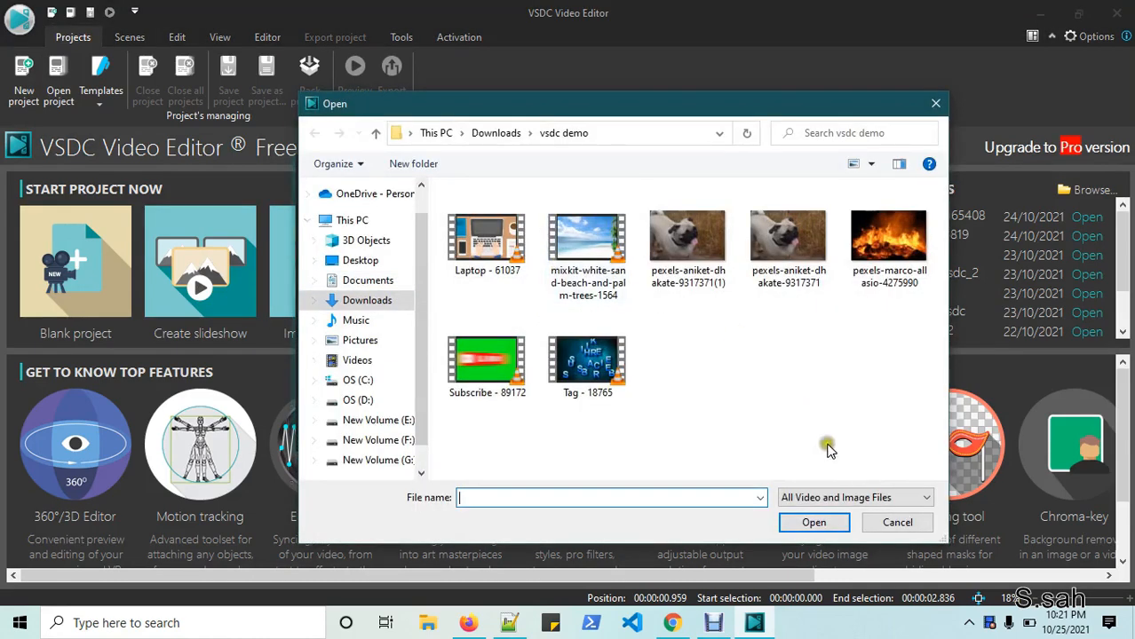
{"action": "left_click", "coordinate": [897, 522]}
{"action": "left_click", "coordinate": [310, 283]}
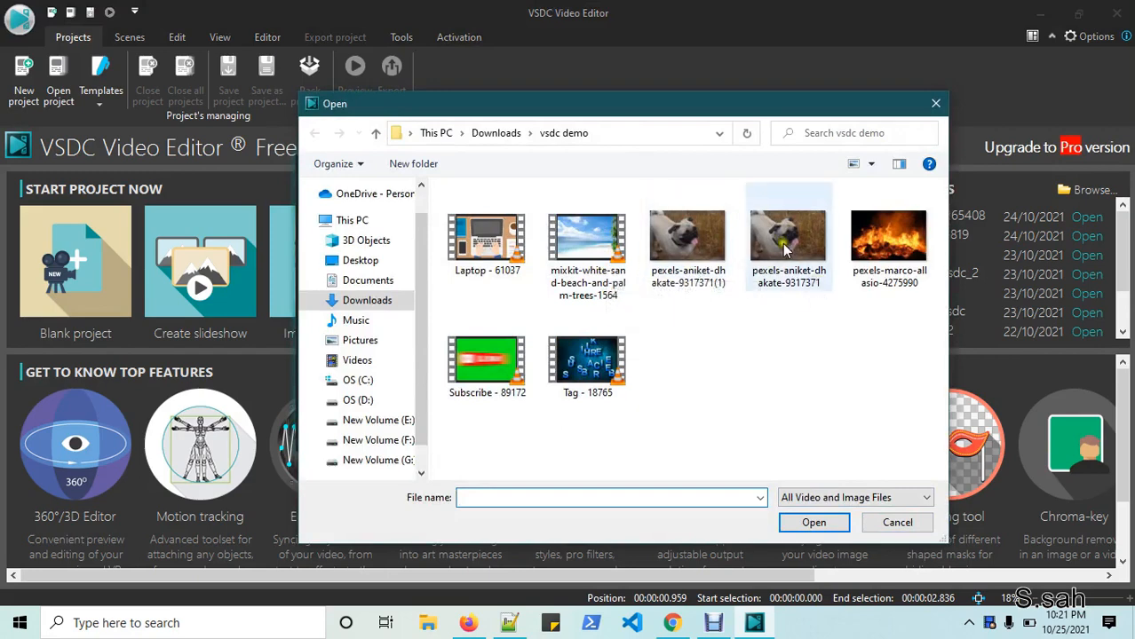
{"action": "left_click", "coordinate": [593, 245]}
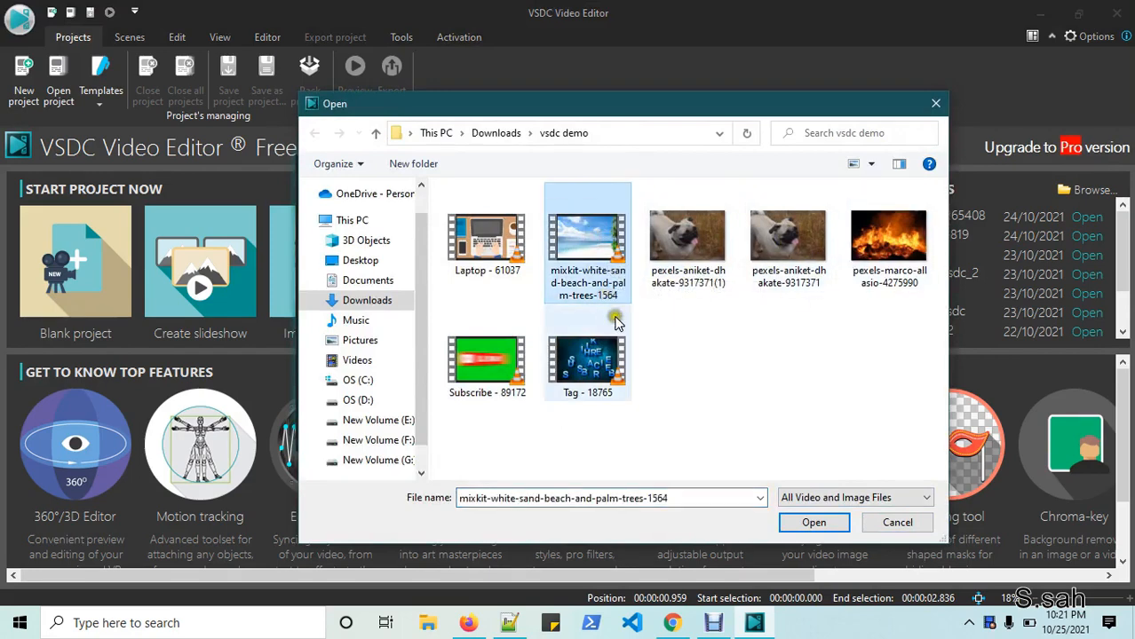
{"action": "left_click", "coordinate": [813, 523]}
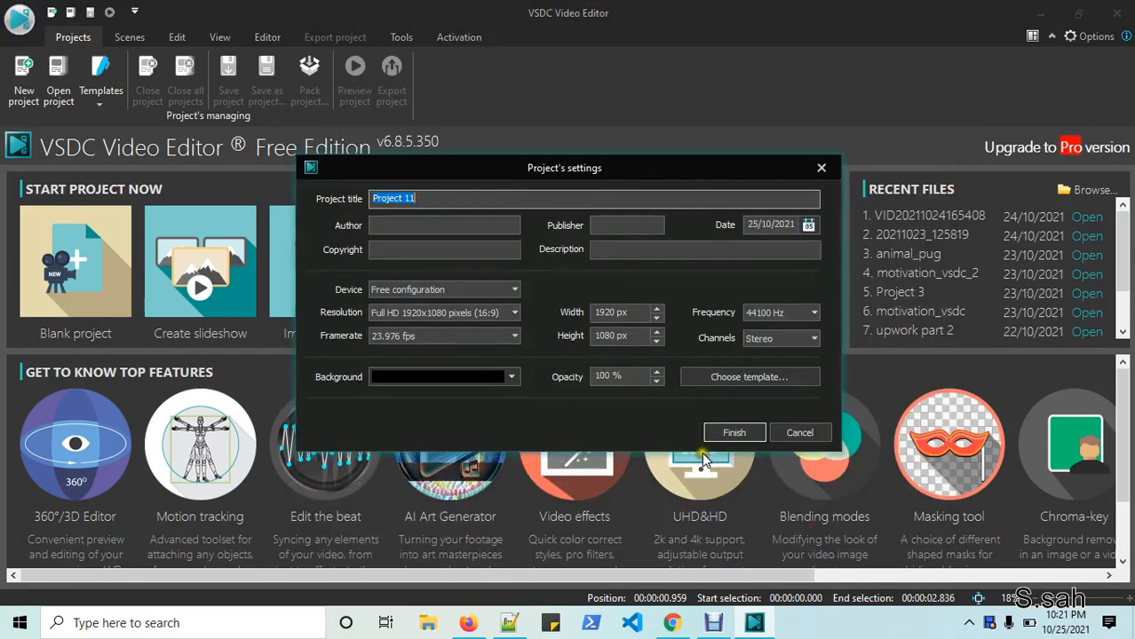
- Match project settings to the beach clip, keeping Full HD 1920x1080
{"action": "left_click", "coordinate": [724, 434]}
{"action": "left_click", "coordinate": [597, 346]}
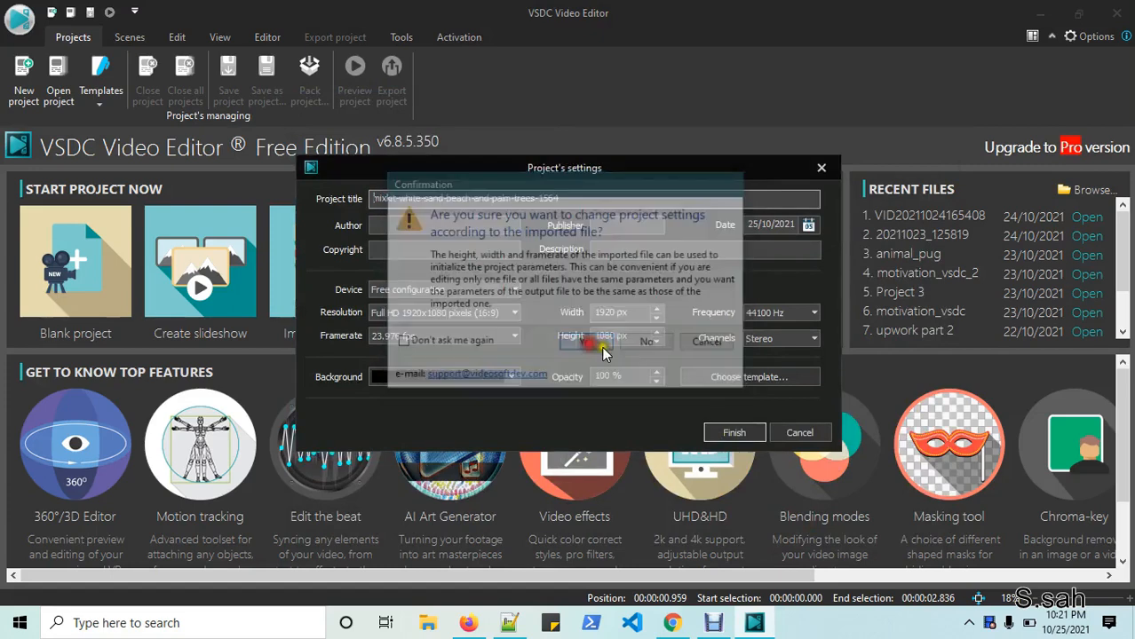
{"action": "left_click", "coordinate": [514, 313]}
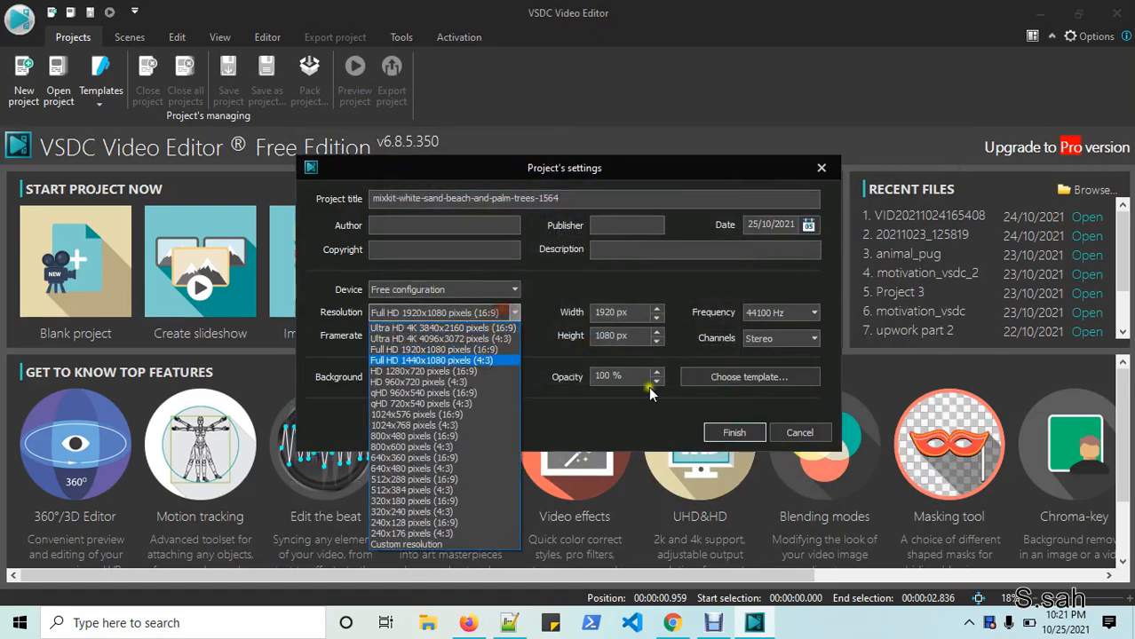
{"action": "left_click", "coordinate": [716, 434]}
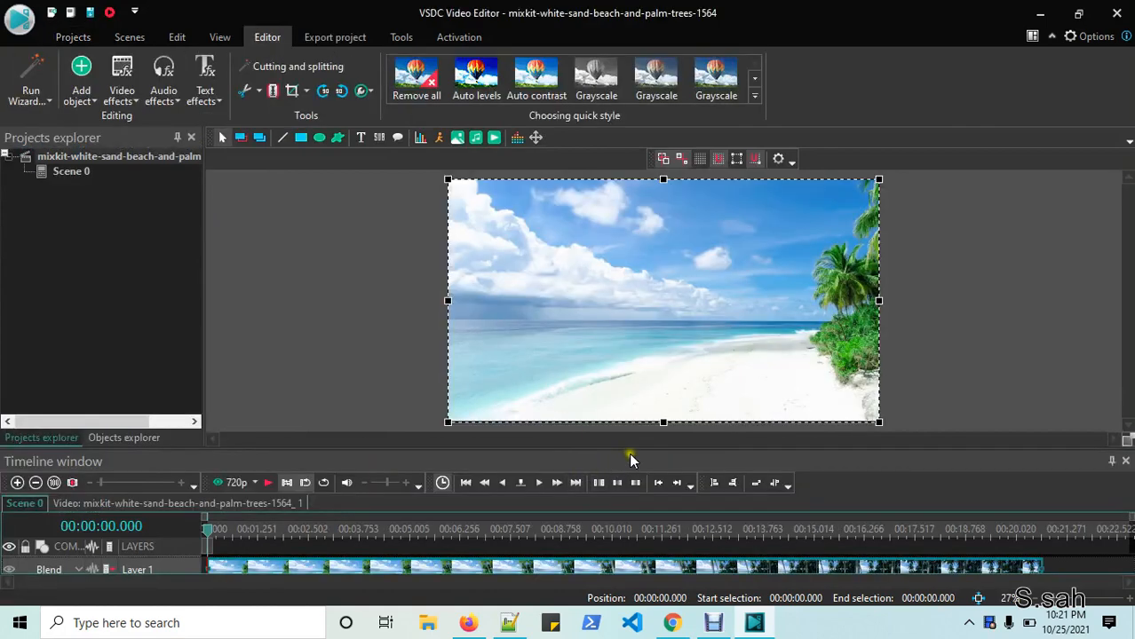
- Enlarge the timeline, preview playback, and trim the beach clip to about 14.6 seconds
{"action": "left_click_drag", "start_coordinate": [630, 451], "coordinate": [635, 382]}
{"action": "left_click", "coordinate": [268, 414]}
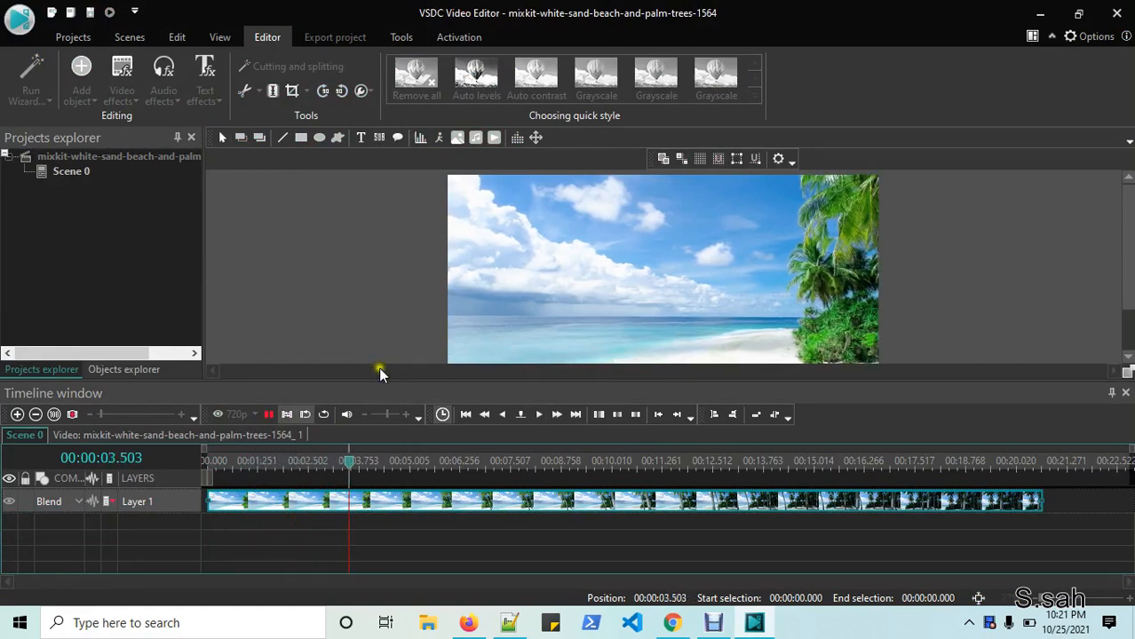
{"action": "left_click", "coordinate": [268, 414]}
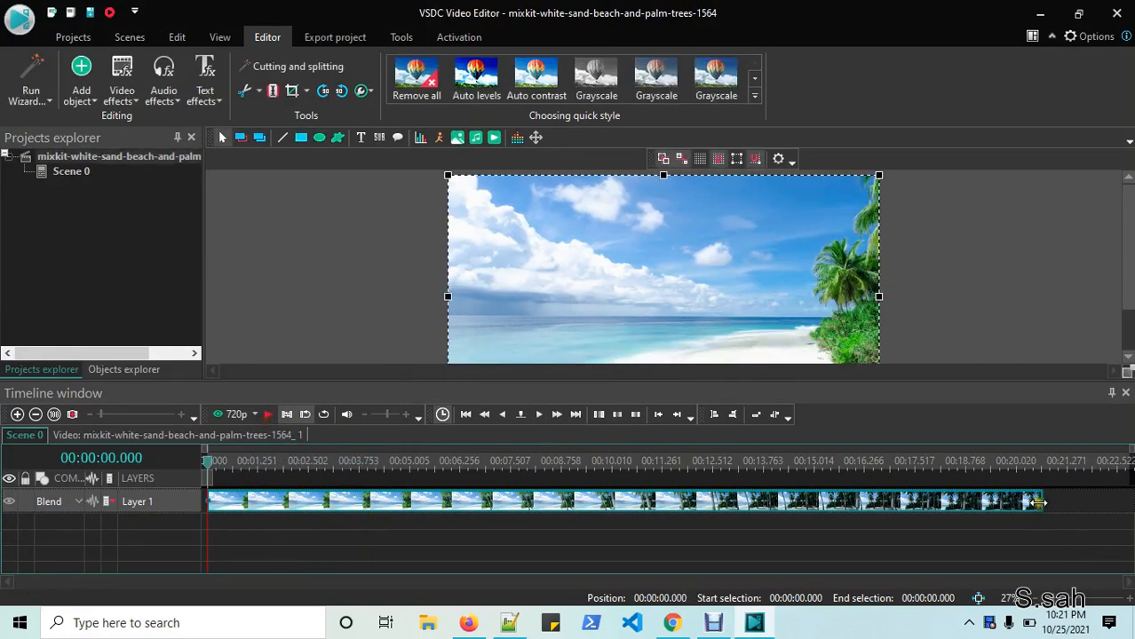
{"action": "left_click_drag", "start_coordinate": [1037, 503], "coordinate": [795, 503]}
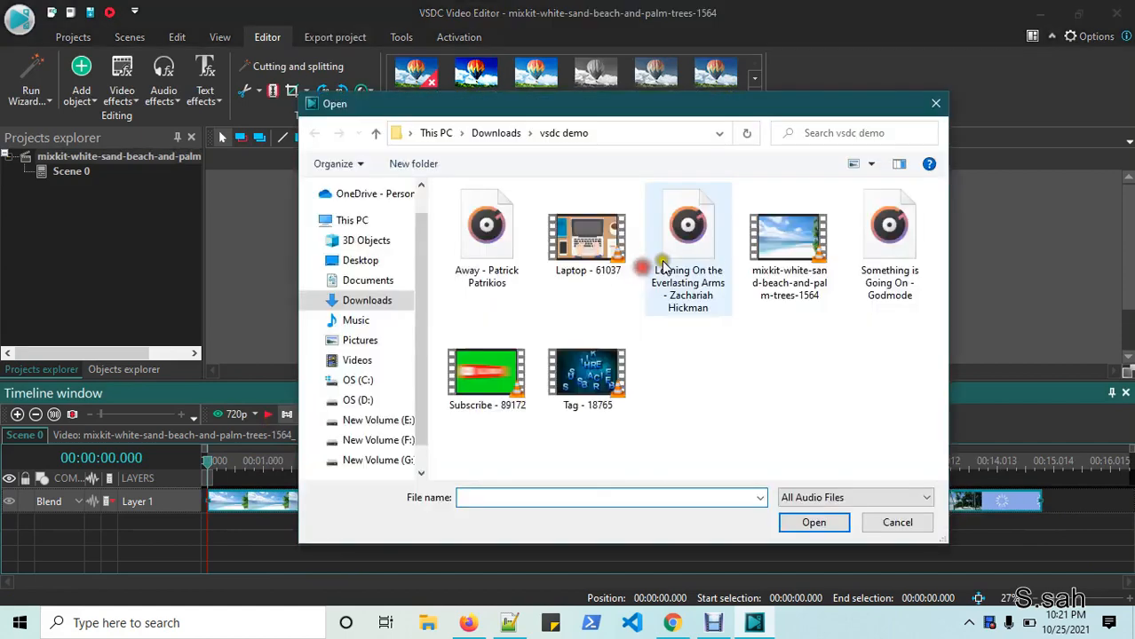
- Import Leaning On the Everlasting Arms onto Layer 1, move the beach video to Layer 2, and trim the music to about 30 seconds
{"action": "left_click", "coordinate": [661, 268]}
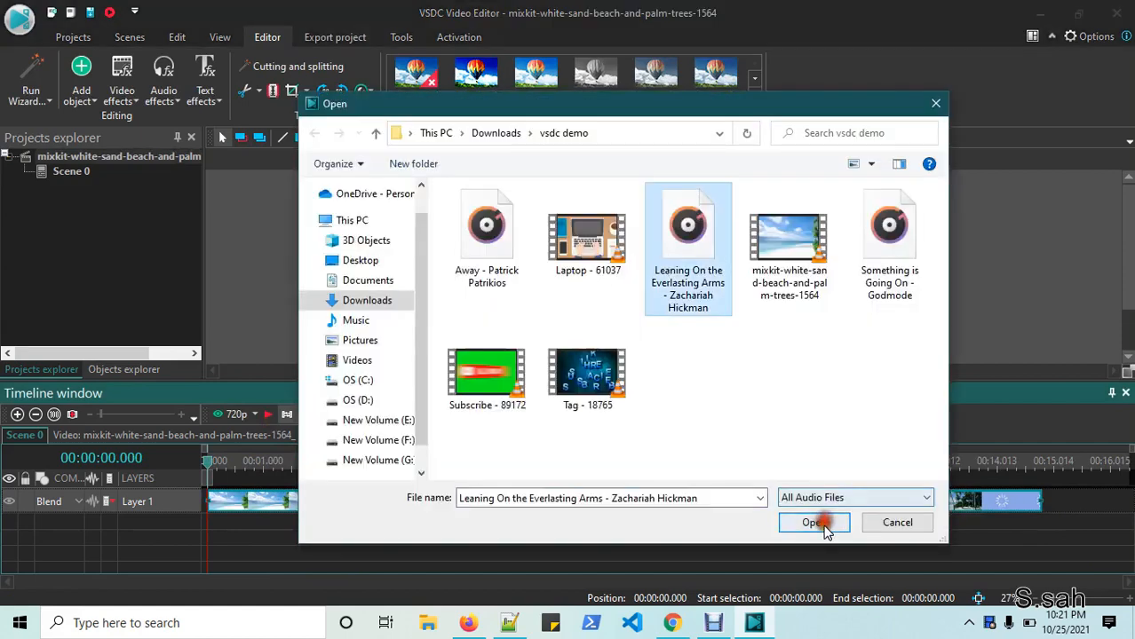
{"action": "left_click", "coordinate": [813, 523]}
{"action": "left_click", "coordinate": [701, 395]}
{"action": "mouse_move", "coordinate": [256, 502]}
{"action": "left_mouse_down"}
{"action": "mouse_move", "coordinate": [271, 521]}
{"action": "mouse_move", "coordinate": [321, 504]}
{"action": "mouse_move", "coordinate": [266, 503]}
{"action": "left_mouse_up"}
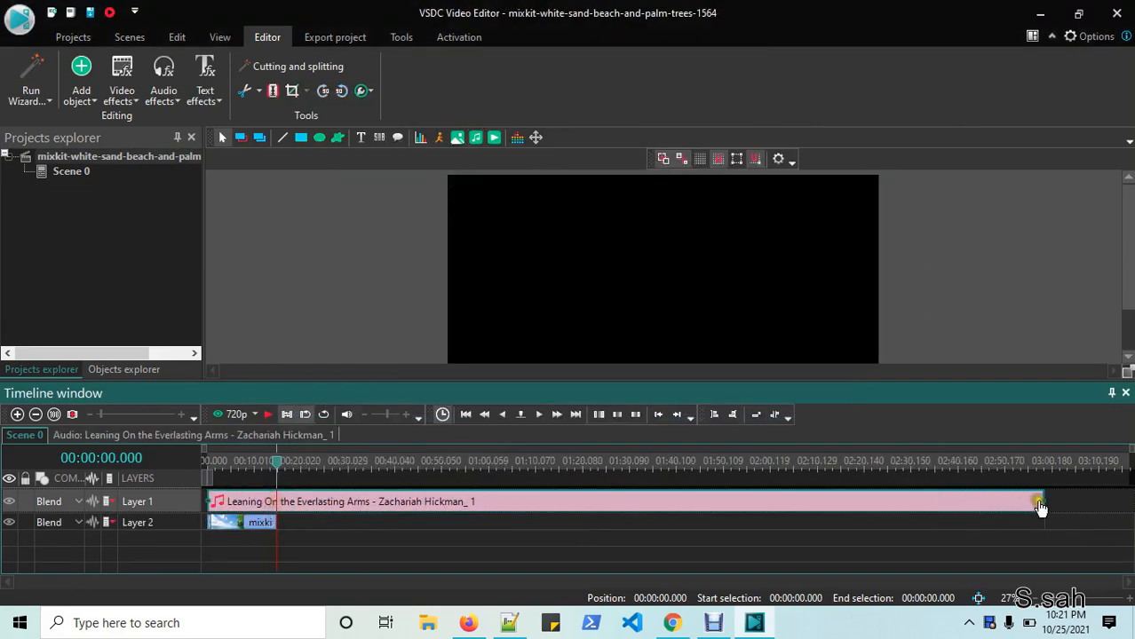
{"action": "left_click_drag", "start_coordinate": [1027, 511], "coordinate": [294, 522]}
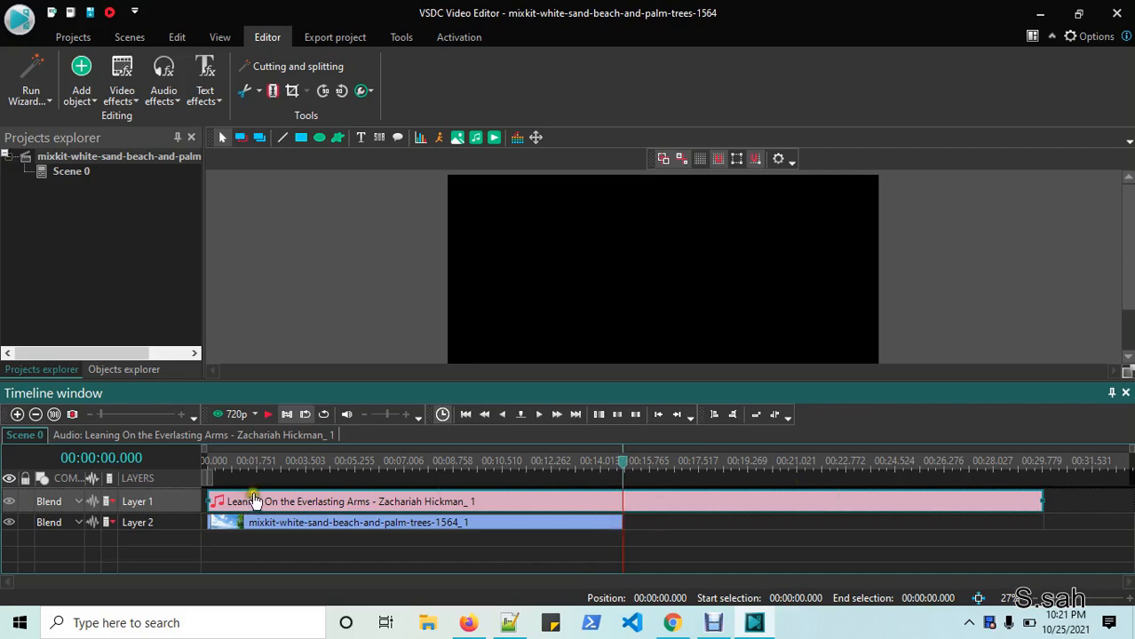
- Import the Subscribe - 89172 video clip with default placement settings
{"action": "left_click", "coordinate": [455, 140]}
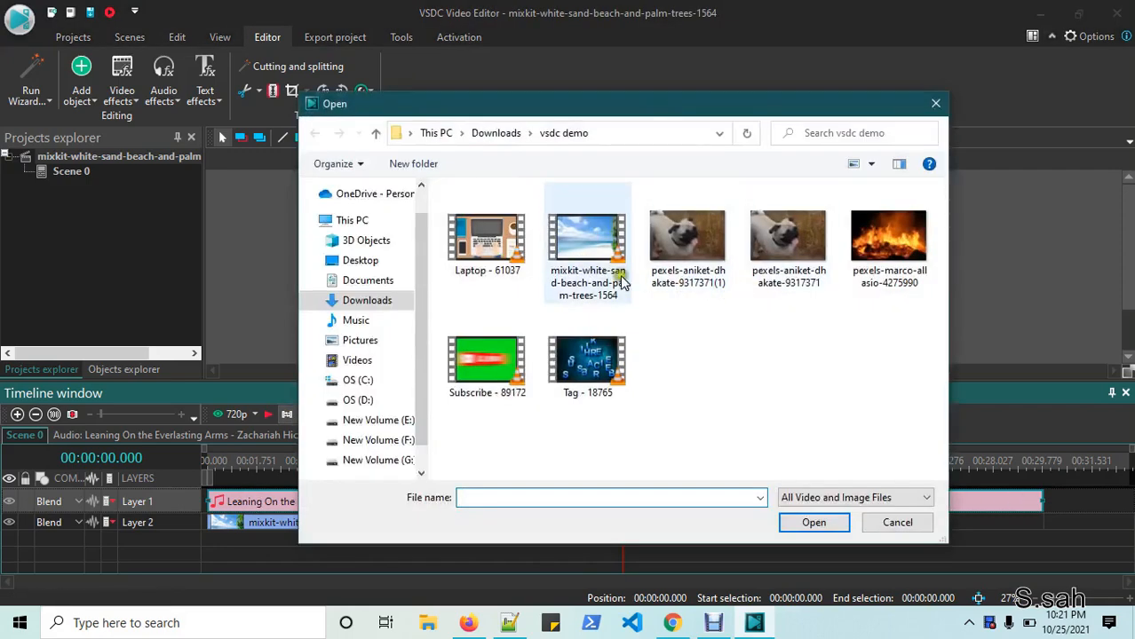
{"action": "left_click", "coordinate": [487, 360]}
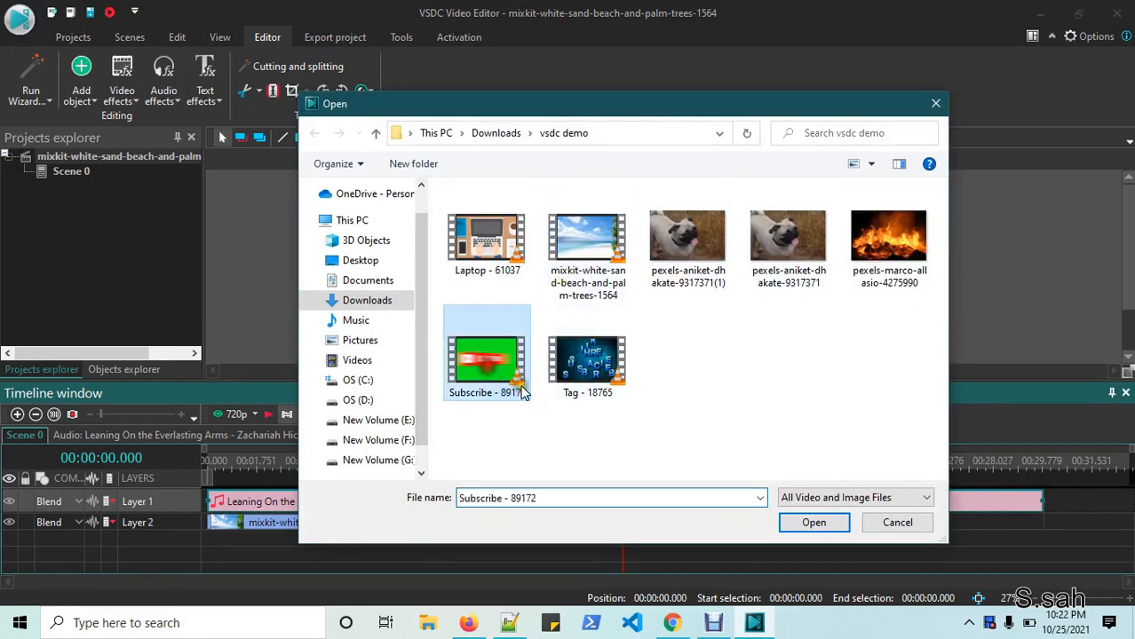
{"action": "left_click", "coordinate": [809, 523]}
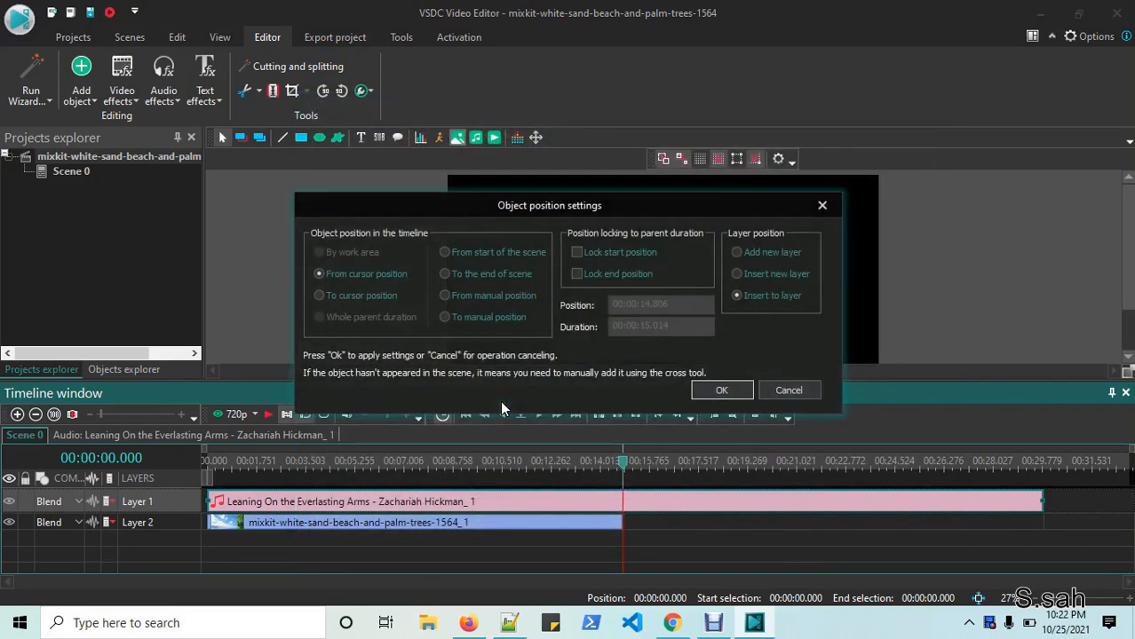
{"action": "left_click", "coordinate": [719, 390]}
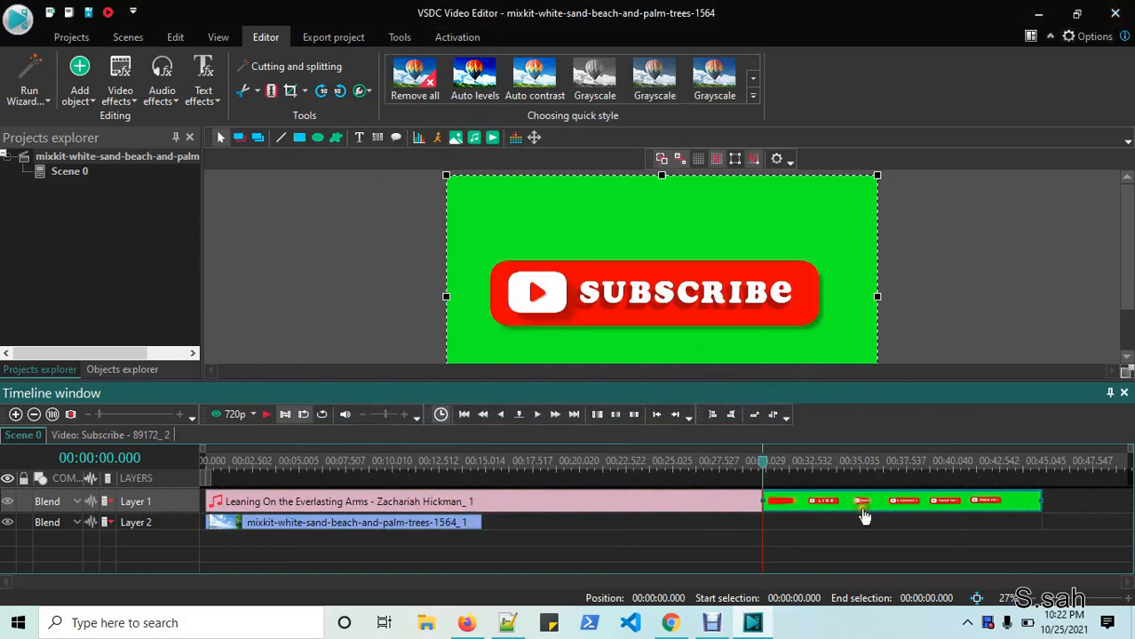
- Put the shortened Subscribe clip on Layer 2 near the start, beach video on Layer 3, and preview
{"action": "left_click_drag", "start_coordinate": [860, 500], "coordinate": [582, 532]}
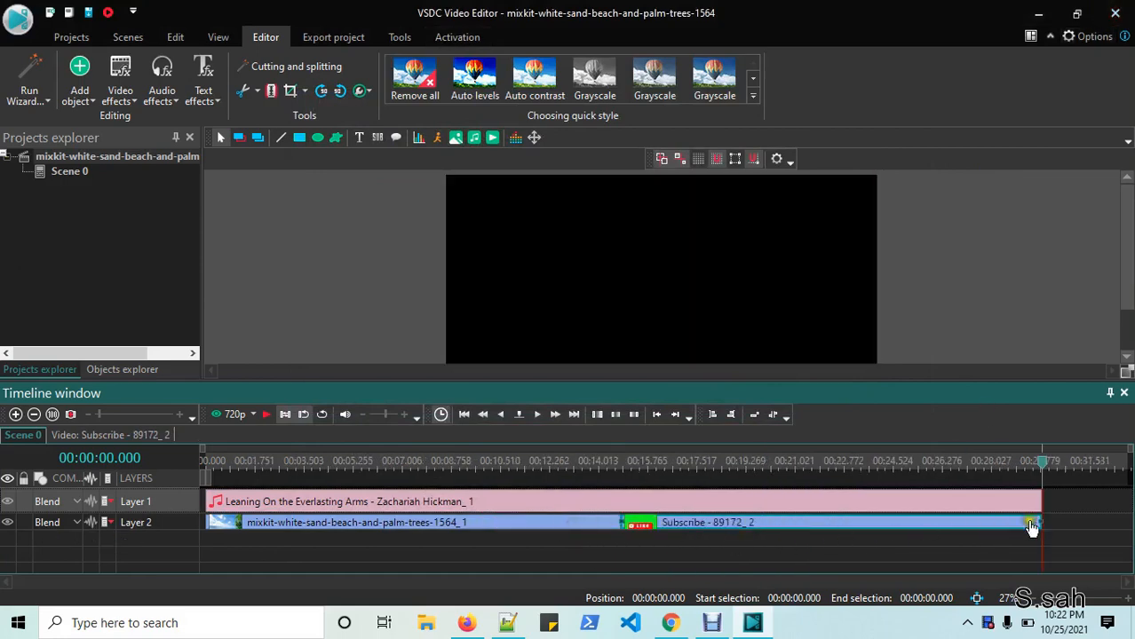
{"action": "left_click_drag", "start_coordinate": [1039, 521], "coordinate": [693, 527]}
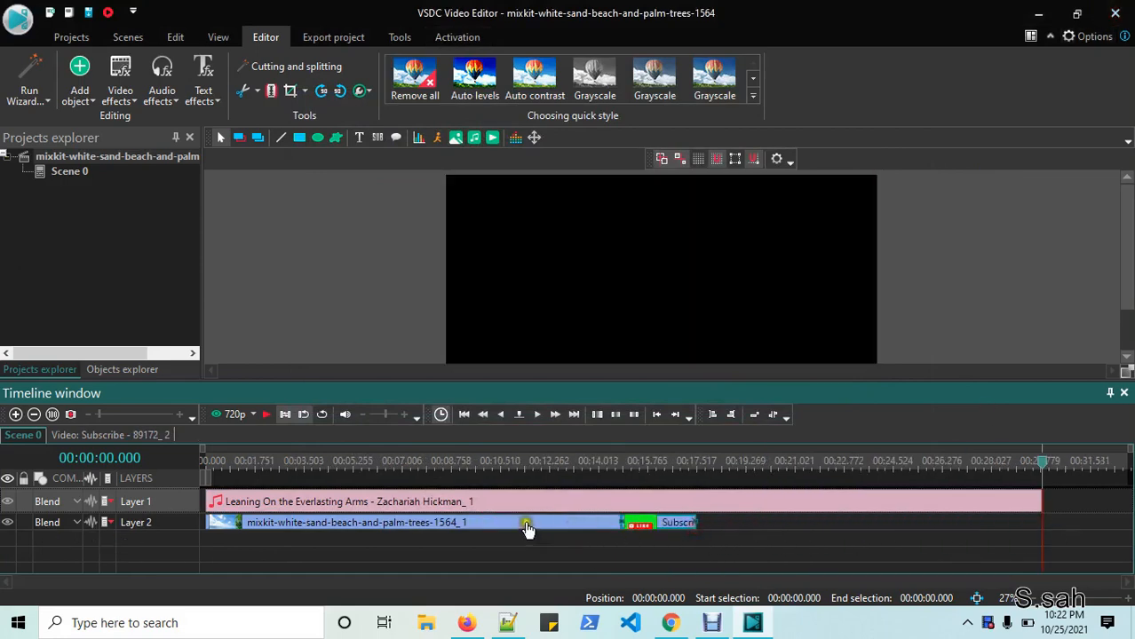
{"action": "left_click_drag", "start_coordinate": [527, 528], "coordinate": [524, 539]}
{"action": "left_click_drag", "start_coordinate": [656, 523], "coordinate": [304, 513]}
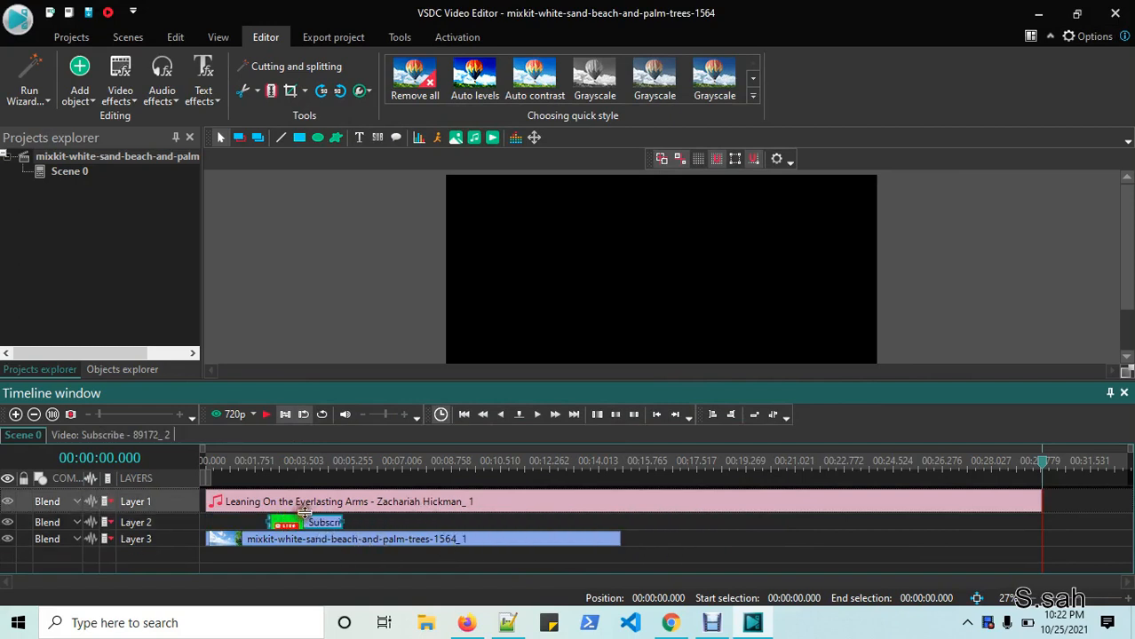
{"action": "left_click_drag", "start_coordinate": [1043, 462], "coordinate": [258, 462]}
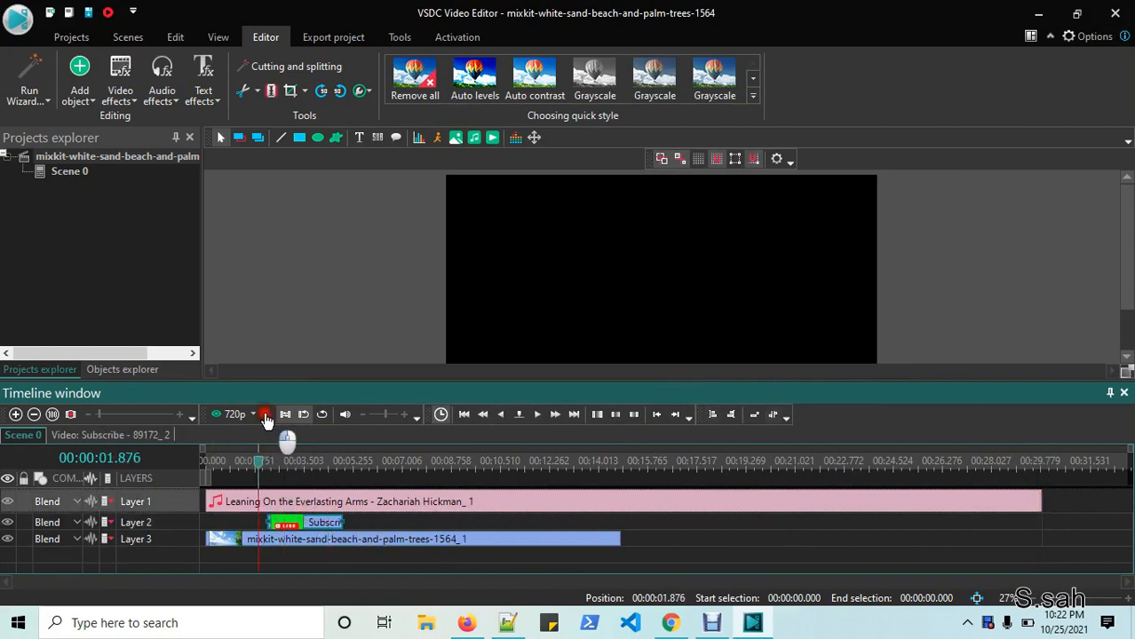
{"action": "left_click", "coordinate": [266, 413]}
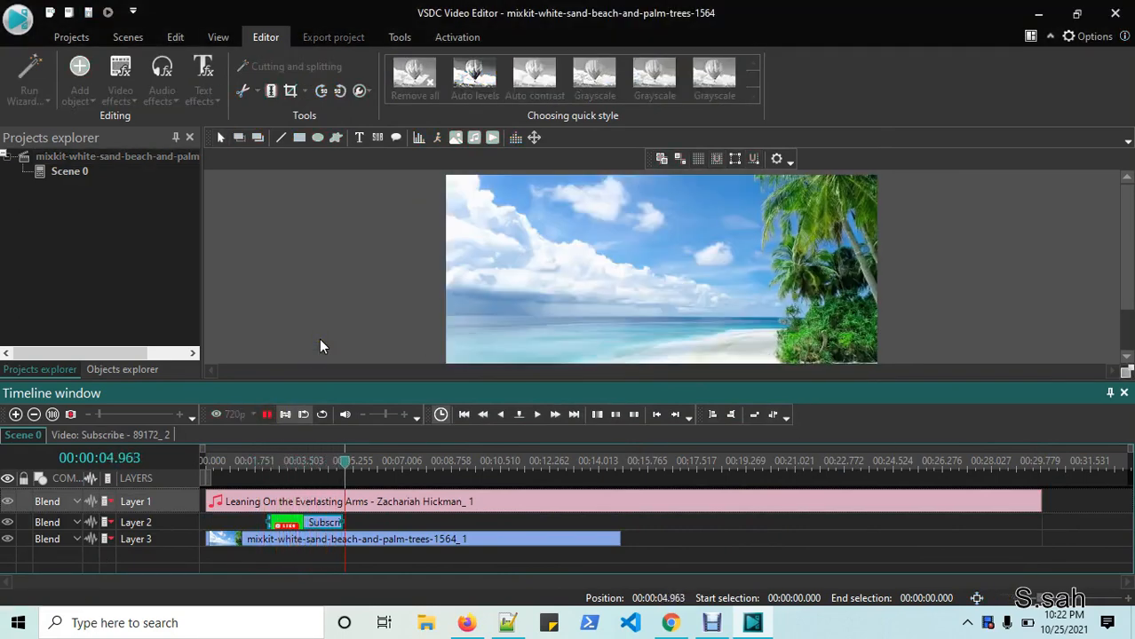
{"action": "left_click", "coordinate": [266, 414]}
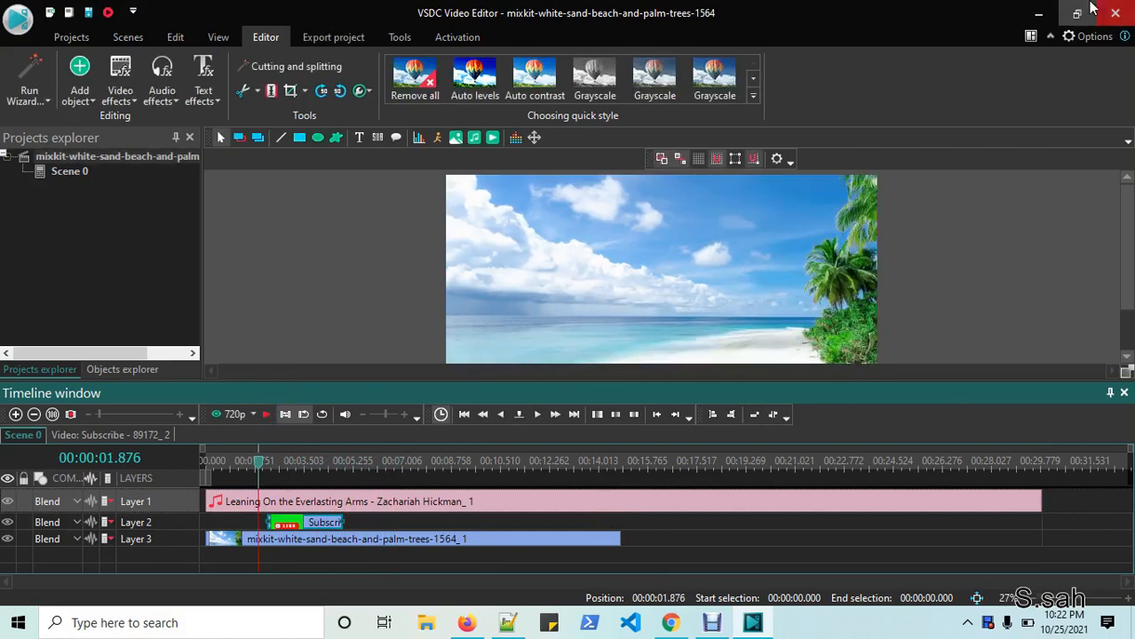
- Open the music track's Properties and inspect its audio volume
{"action": "left_click", "coordinate": [401, 504]}
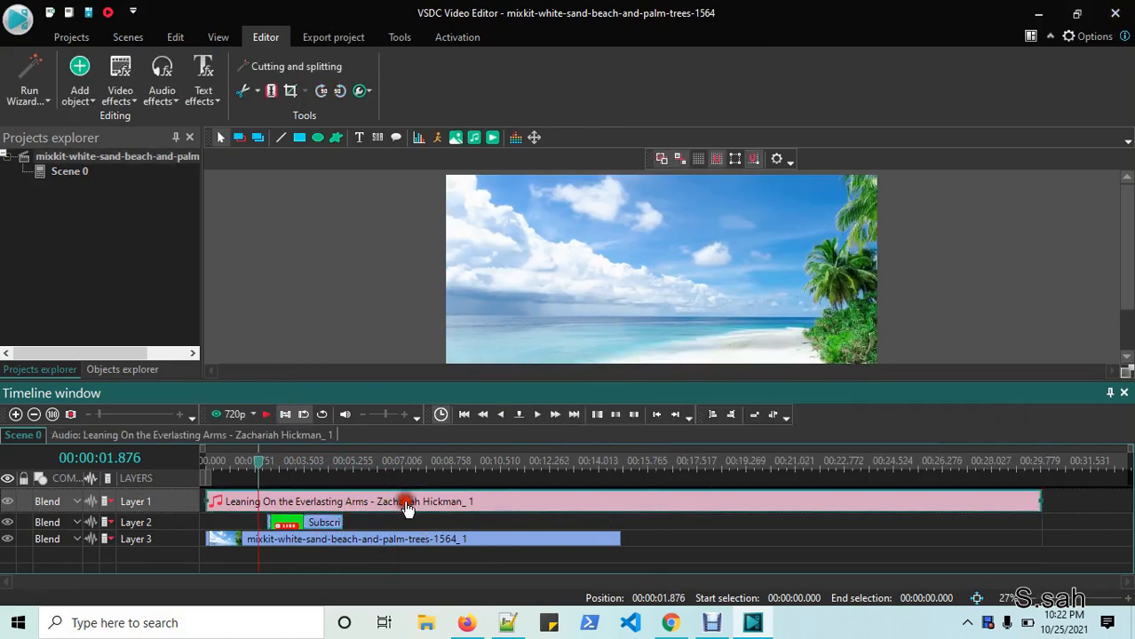
{"action": "right_click", "coordinate": [489, 506]}
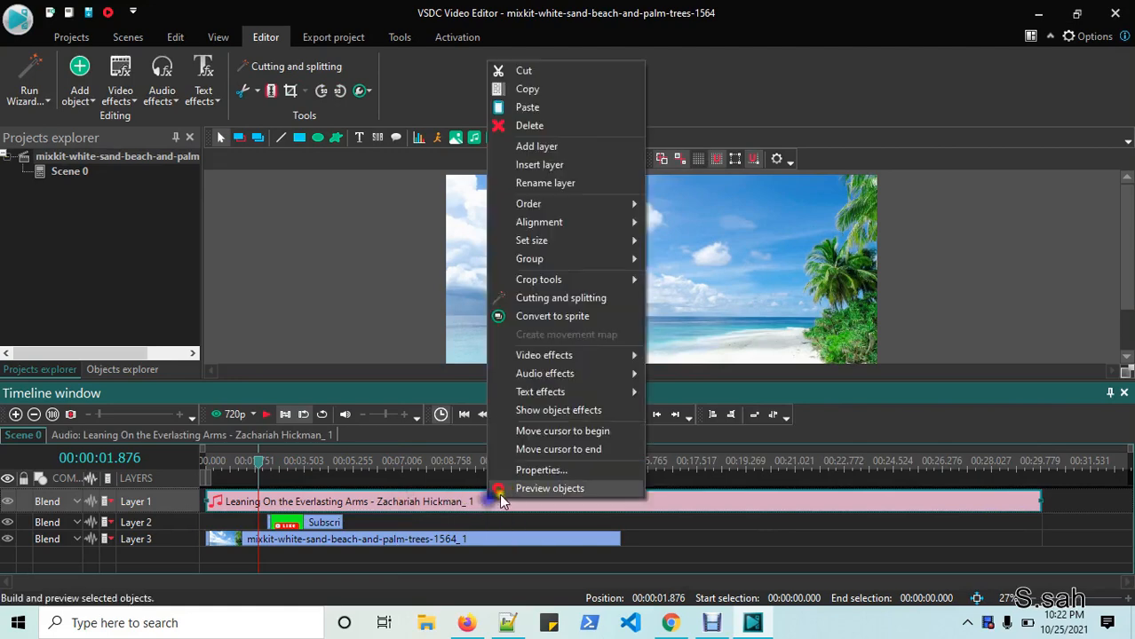
{"action": "left_click", "coordinate": [543, 470]}
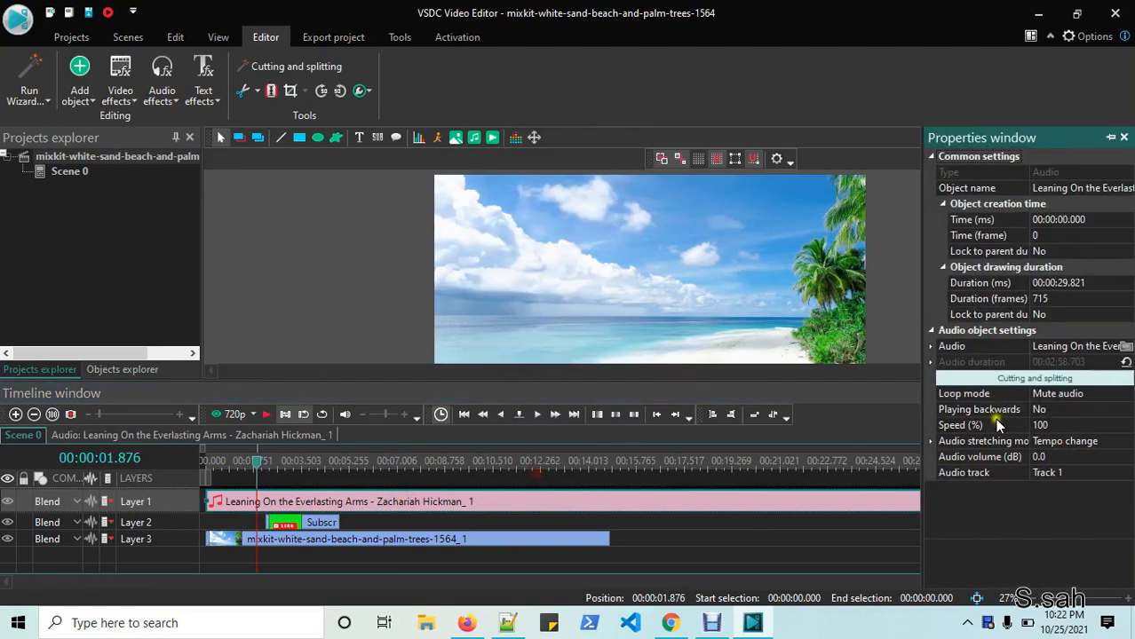
{"action": "left_click", "coordinate": [1057, 457]}
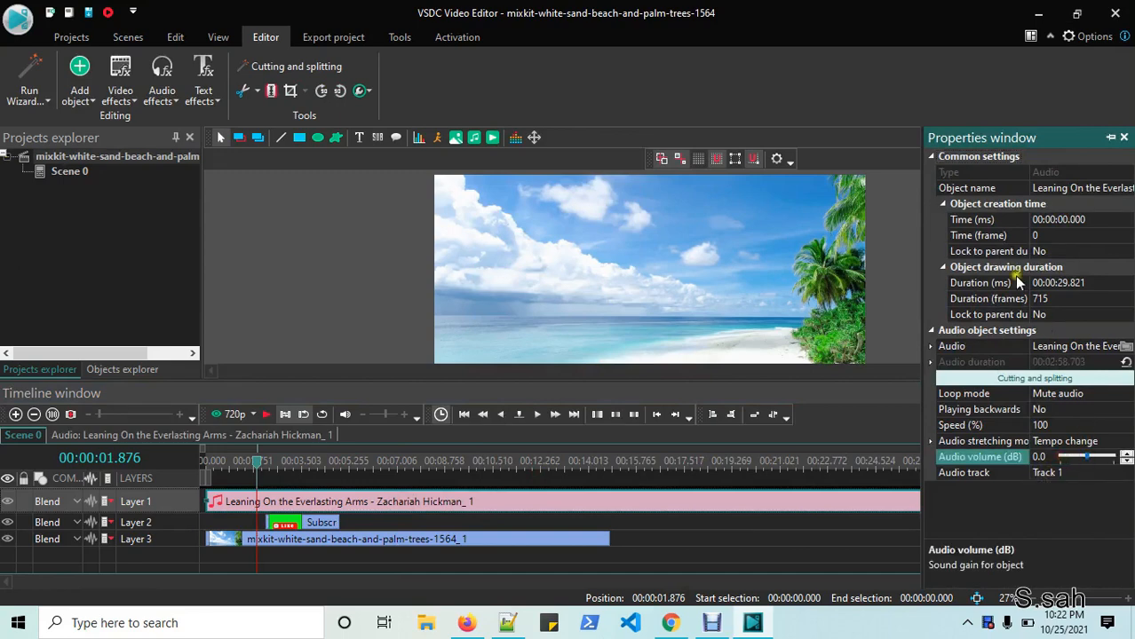
- Close the music properties, try Grayscale, Auto contrast and Auto levels on the beach clip, then remove all effects
{"action": "left_click", "coordinate": [1120, 142]}
{"action": "left_click", "coordinate": [419, 540]}
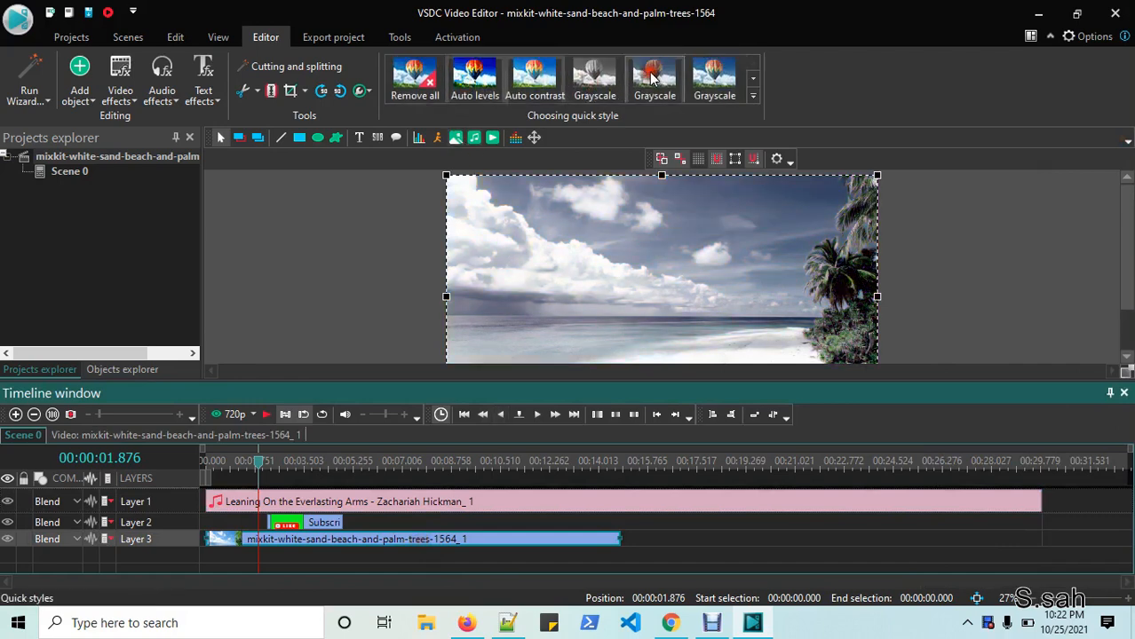
{"action": "left_click", "coordinate": [725, 73]}
{"action": "left_click", "coordinate": [605, 70]}
{"action": "left_click", "coordinate": [534, 72]}
{"action": "left_click", "coordinate": [475, 74]}
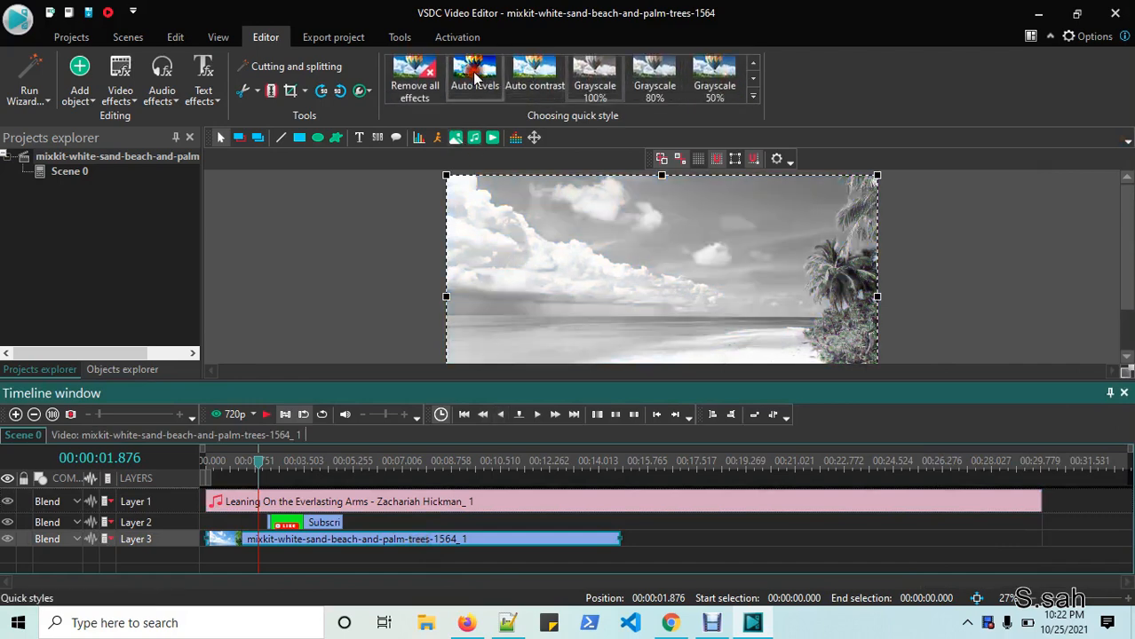
{"action": "left_click", "coordinate": [426, 77]}
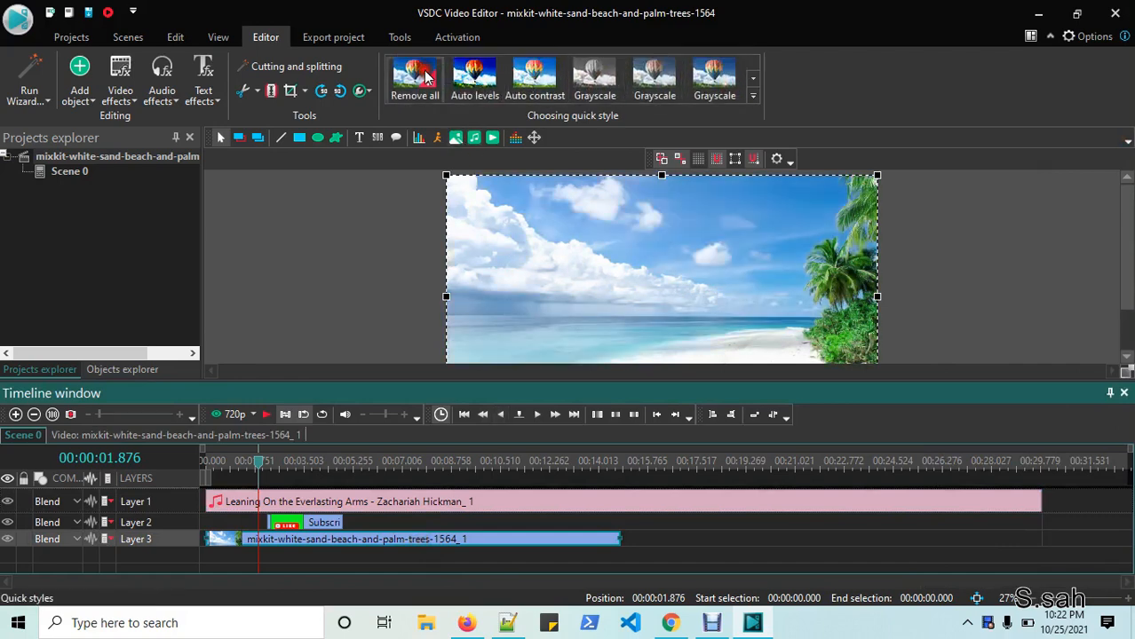
{"action": "left_click", "coordinate": [298, 527]}
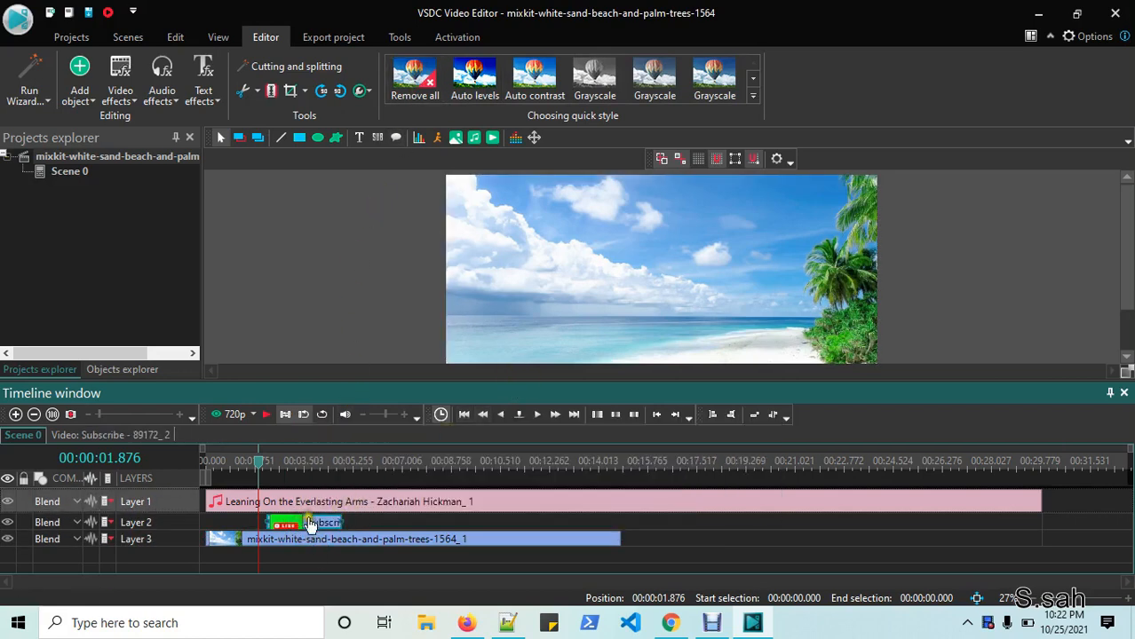
- At about 2.96 s, shrink the Subscribe overlay, move it to the frame's left, and preview
{"action": "left_click", "coordinate": [289, 461]}
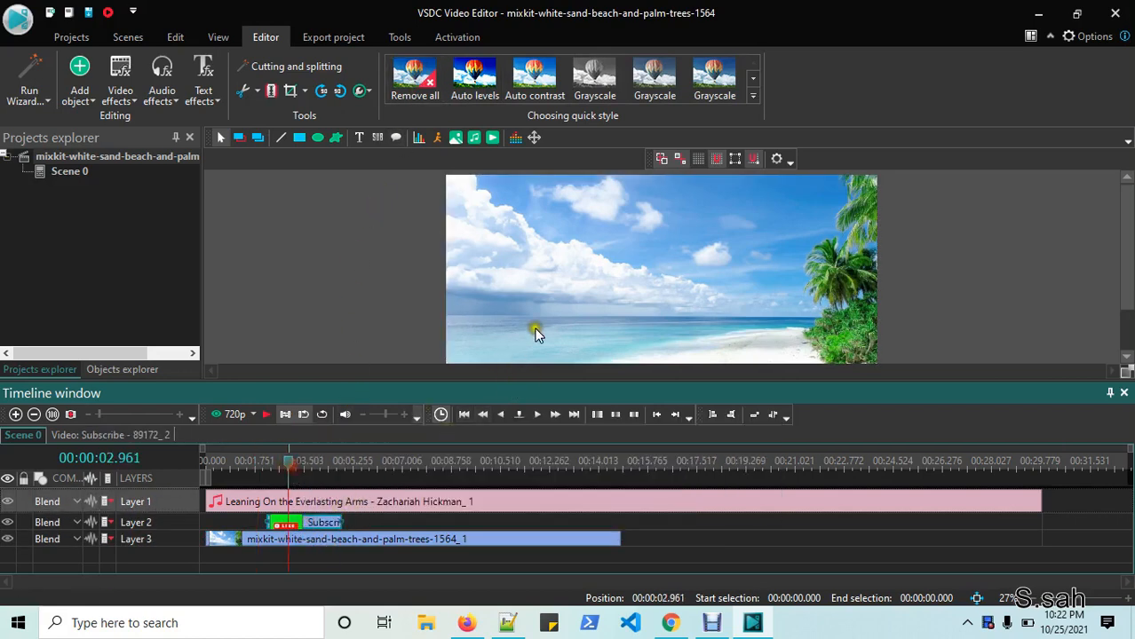
{"action": "left_click", "coordinate": [1113, 286]}
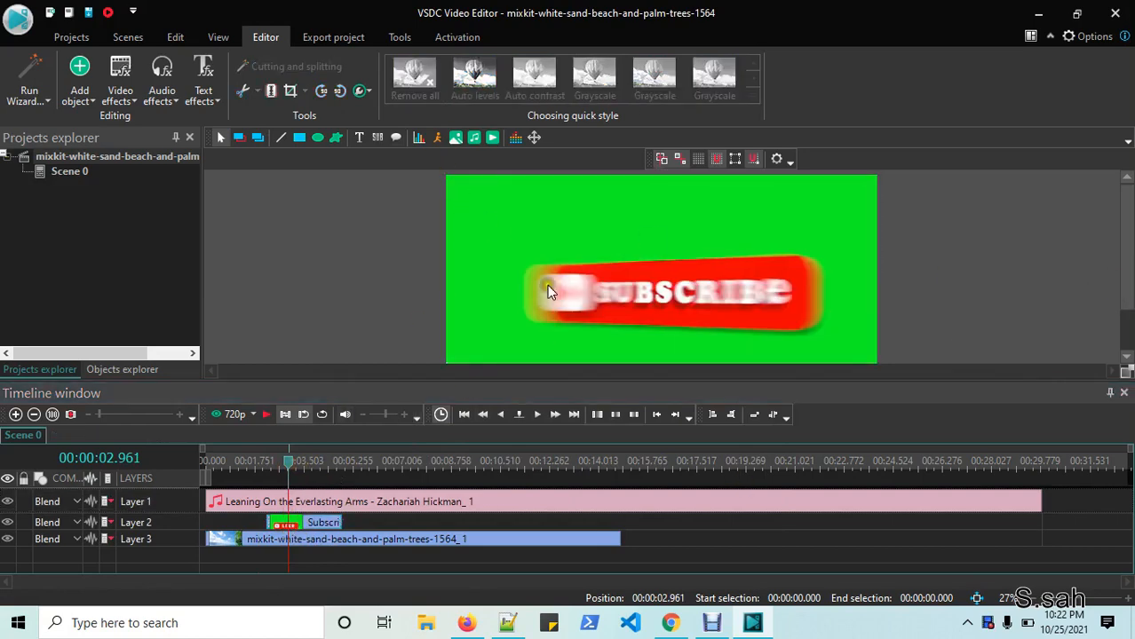
{"action": "left_click", "coordinate": [673, 279]}
{"action": "left_click_drag", "start_coordinate": [446, 173], "coordinate": [726, 262]}
{"action": "left_click_drag", "start_coordinate": [788, 336], "coordinate": [517, 286]}
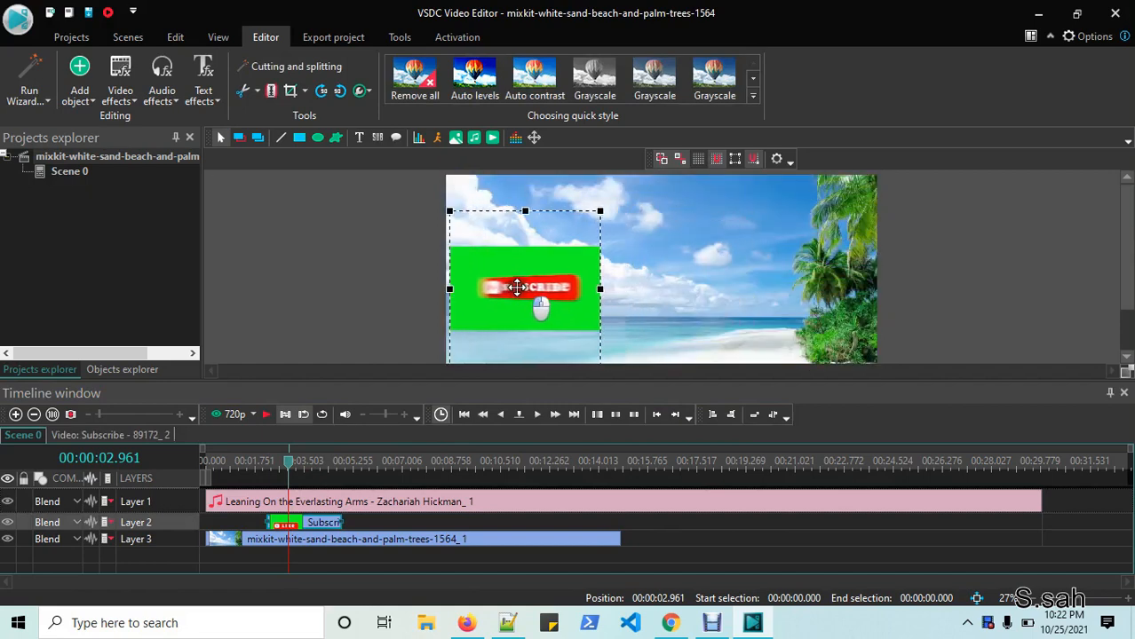
{"action": "left_click", "coordinate": [980, 282]}
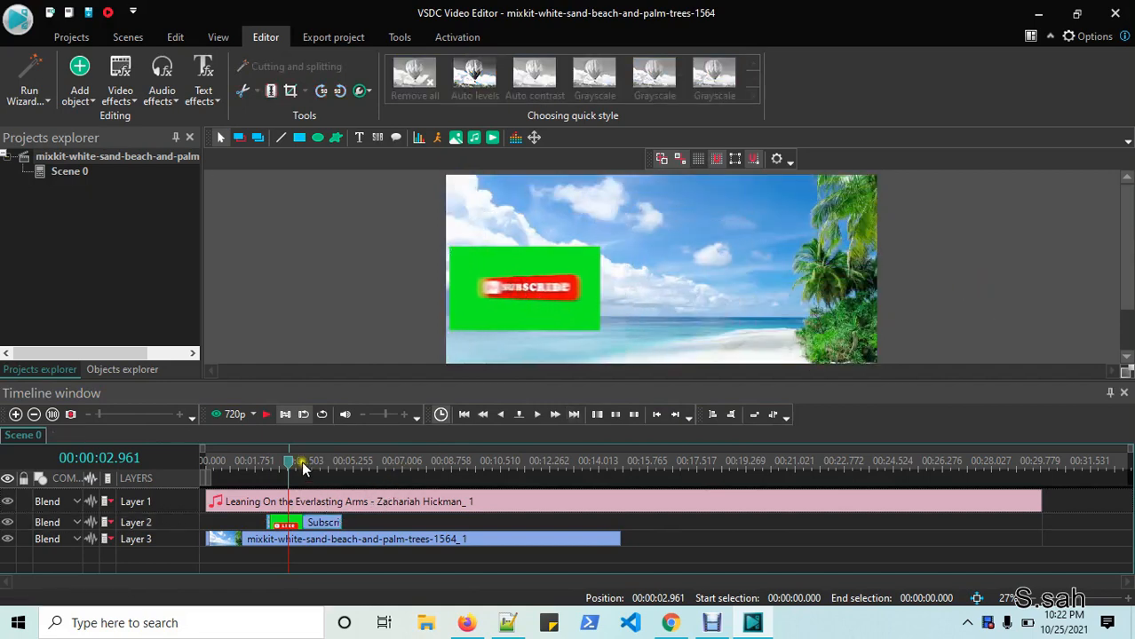
{"action": "left_click", "coordinate": [263, 416]}
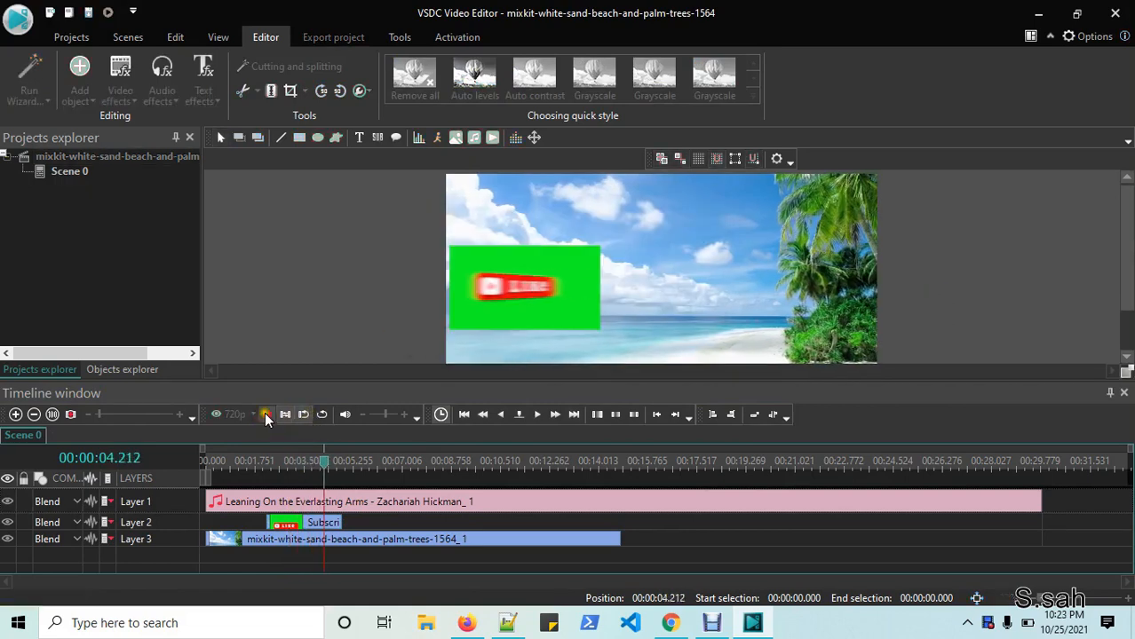
{"action": "left_click", "coordinate": [266, 415]}
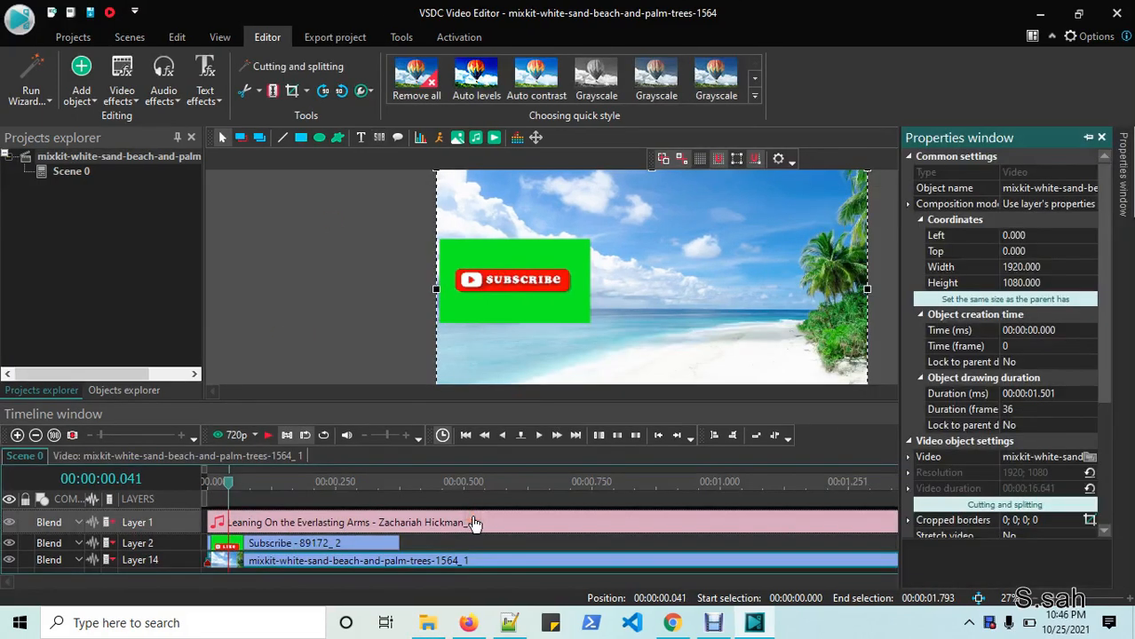
{"action": "left_click", "coordinate": [1102, 138]}
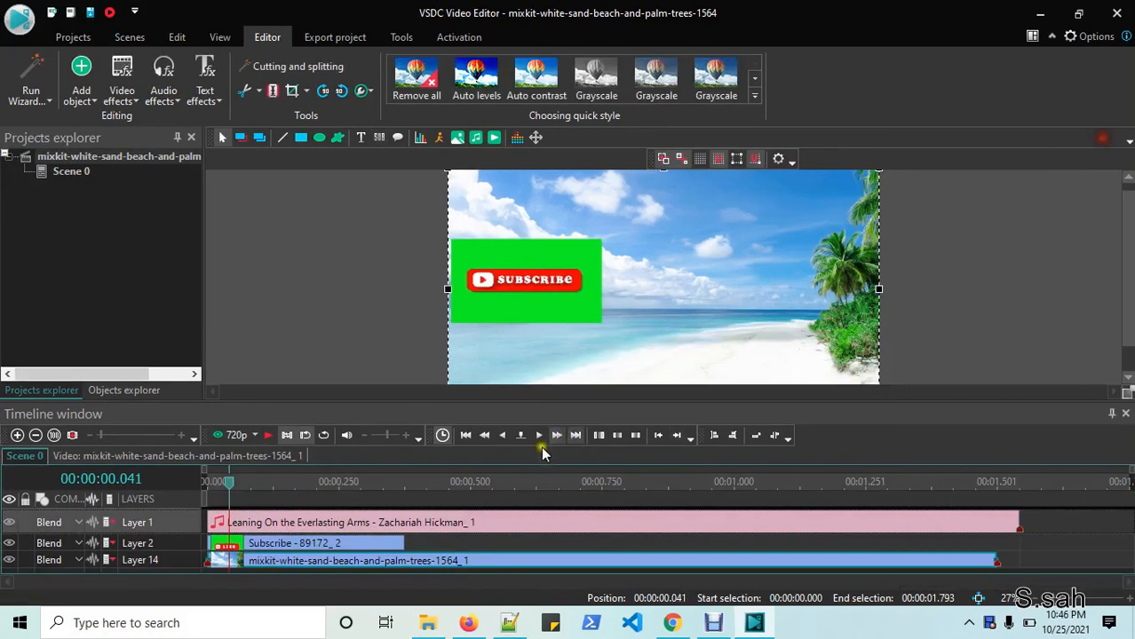
{"action": "right_click", "coordinate": [457, 527]}
{"action": "left_click", "coordinate": [530, 507]}
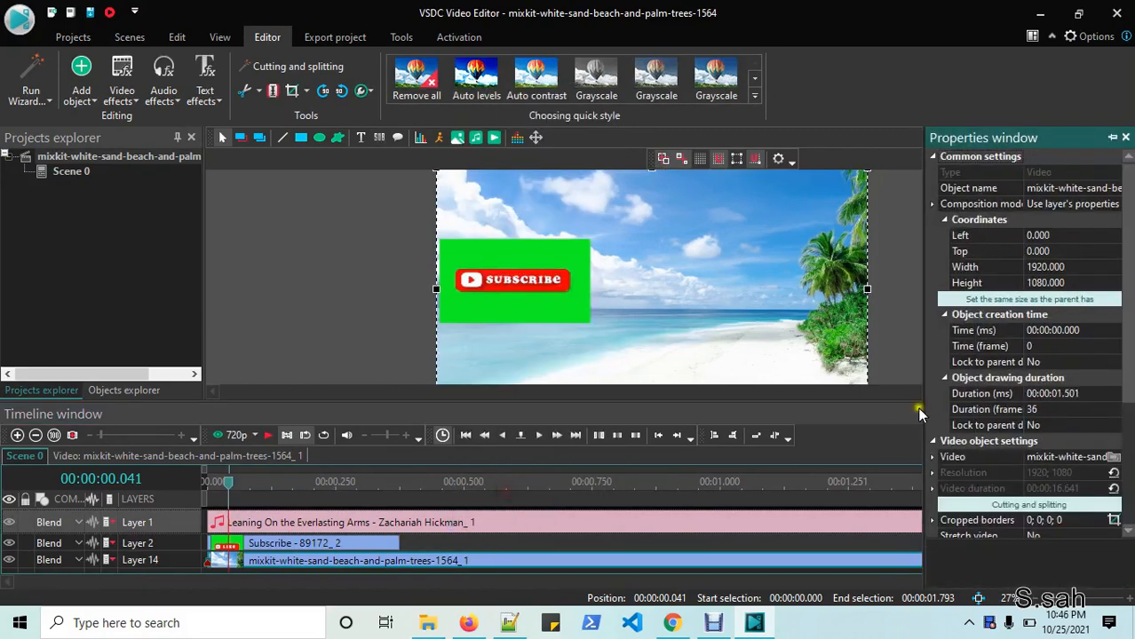
{"action": "scroll", "coordinate": [1054, 519], "scroll_direction": "down", "scroll_amount": 4}
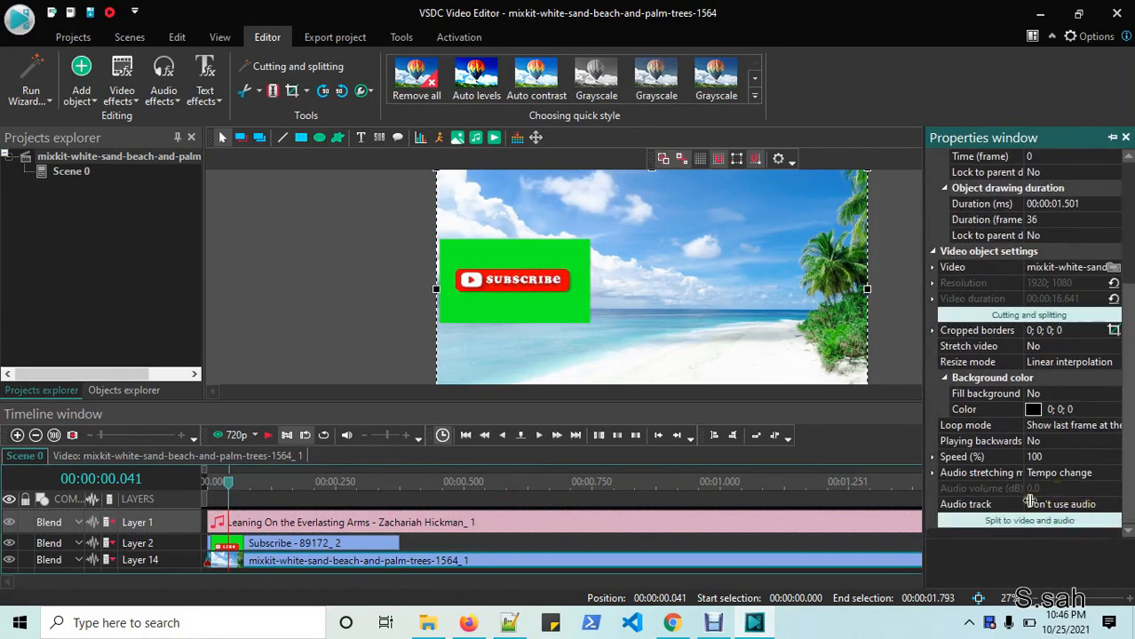
{"action": "scroll", "coordinate": [1052, 409], "scroll_direction": "up", "scroll_amount": 4}
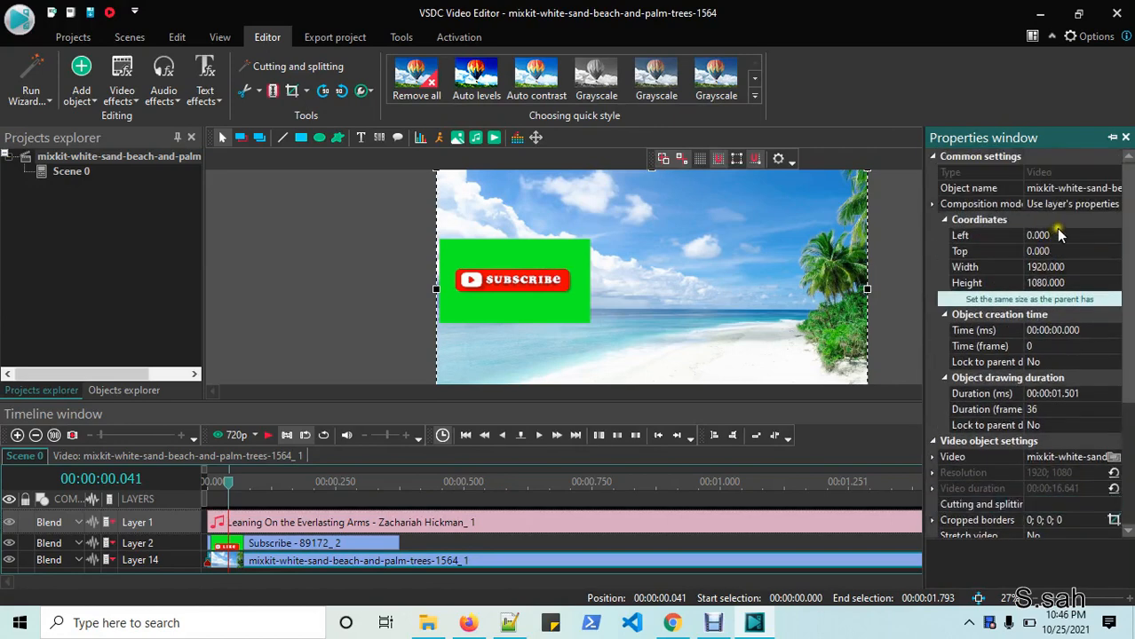
{"action": "left_click", "coordinate": [1126, 140]}
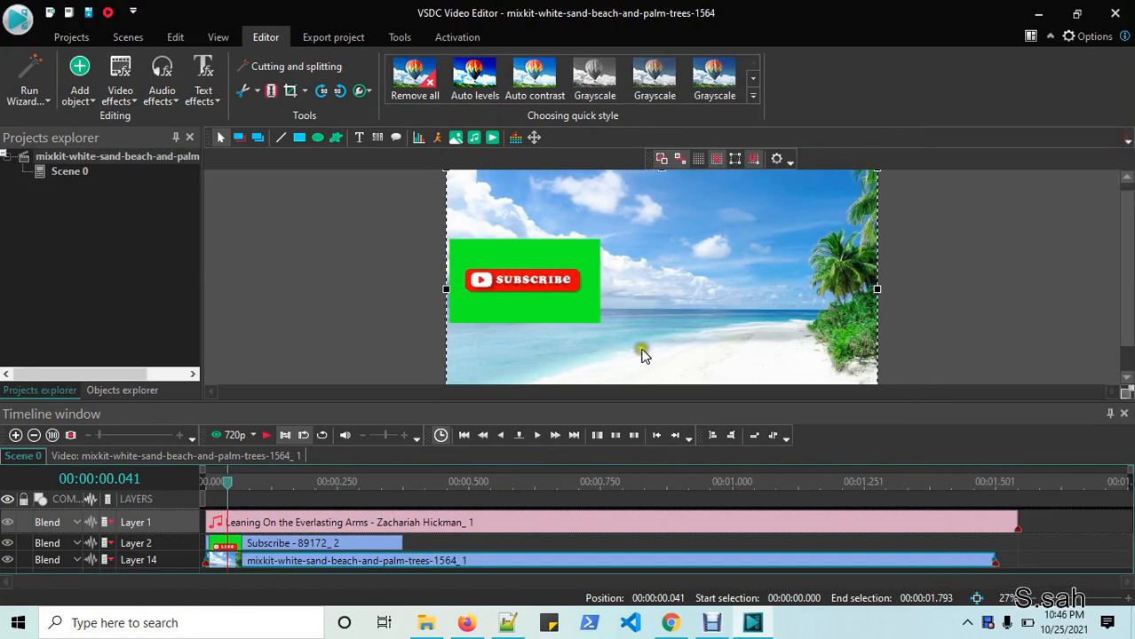
{"action": "left_click", "coordinate": [514, 254]}
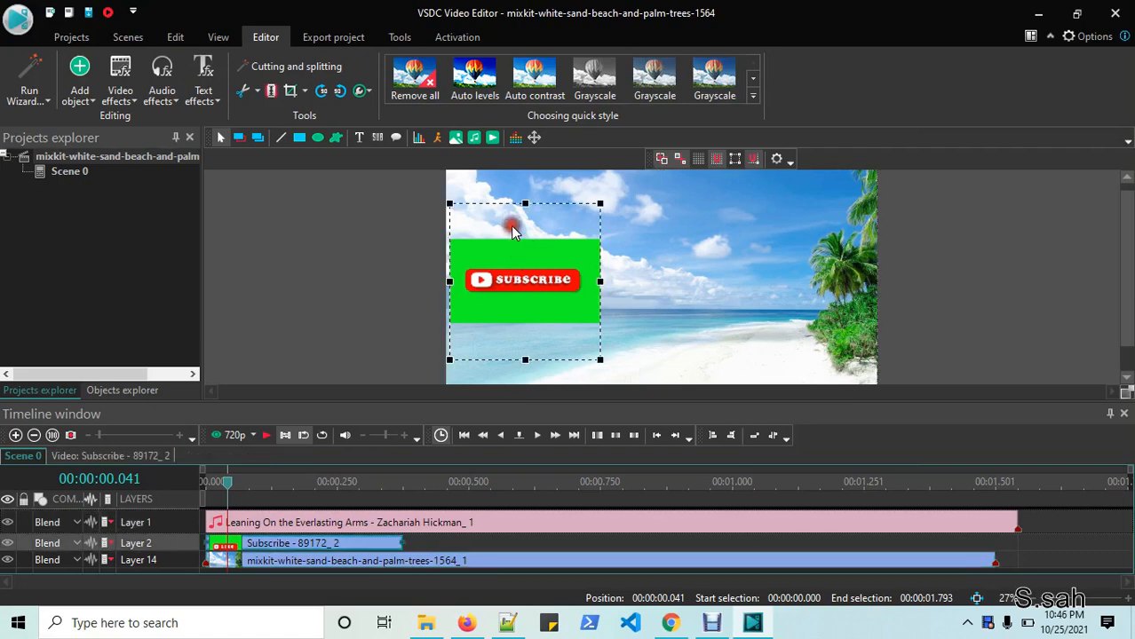
{"action": "left_click", "coordinate": [683, 223]}
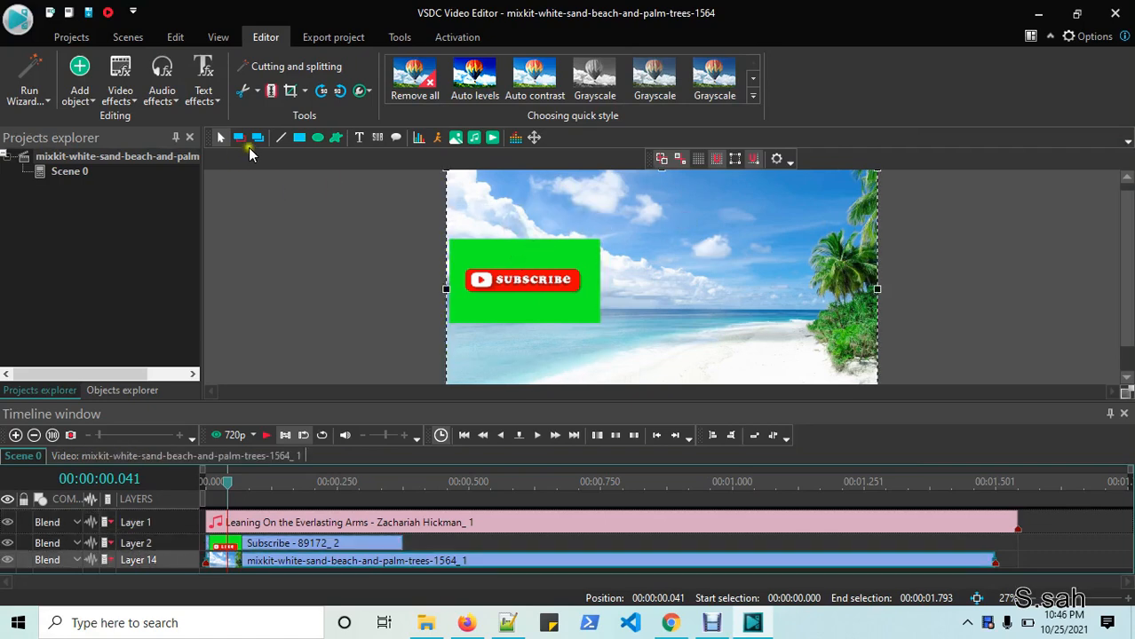
{"action": "left_click", "coordinate": [138, 103]}
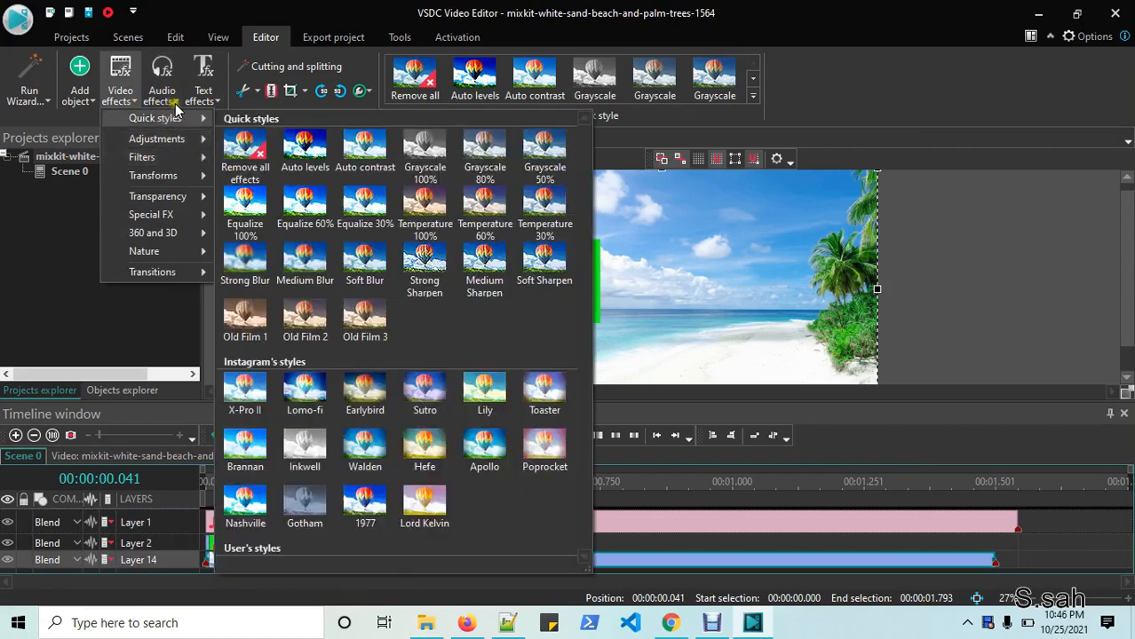
{"action": "left_click", "coordinate": [162, 94]}
{"action": "mouse_move", "coordinate": [188, 135]}
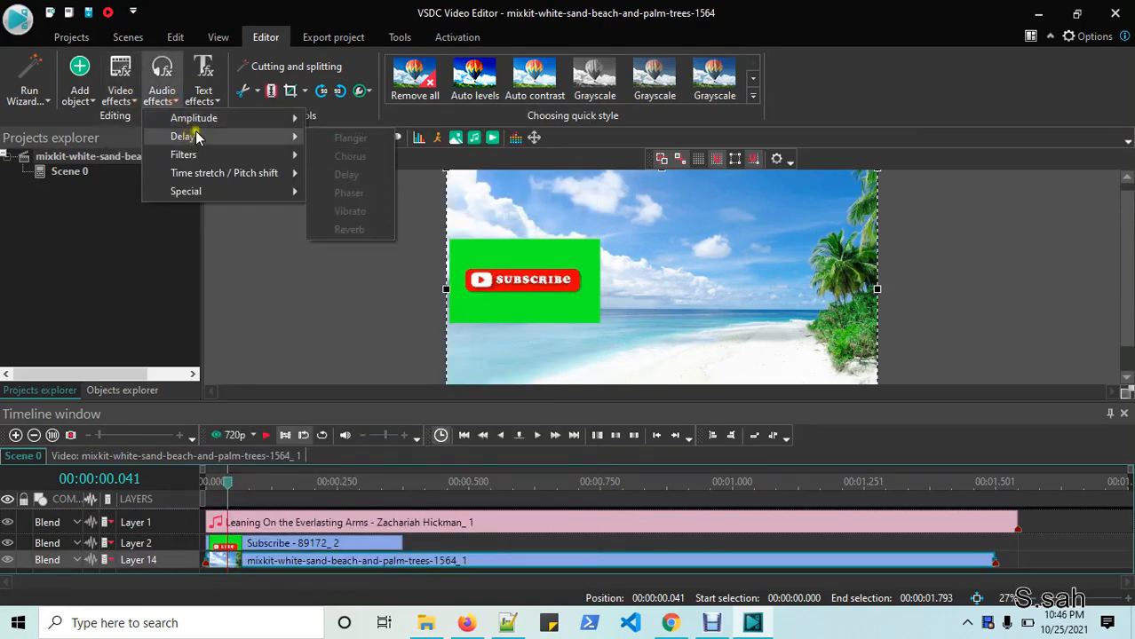
{"action": "mouse_move", "coordinate": [201, 153]}
{"action": "left_click", "coordinate": [655, 259]}
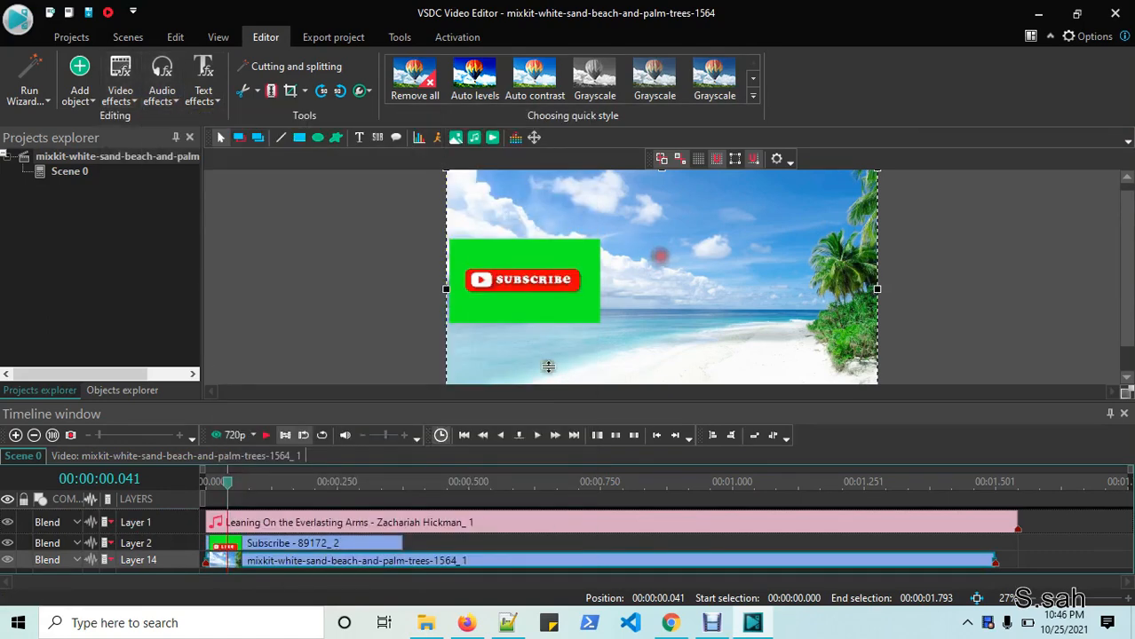
{"action": "left_click", "coordinate": [462, 519]}
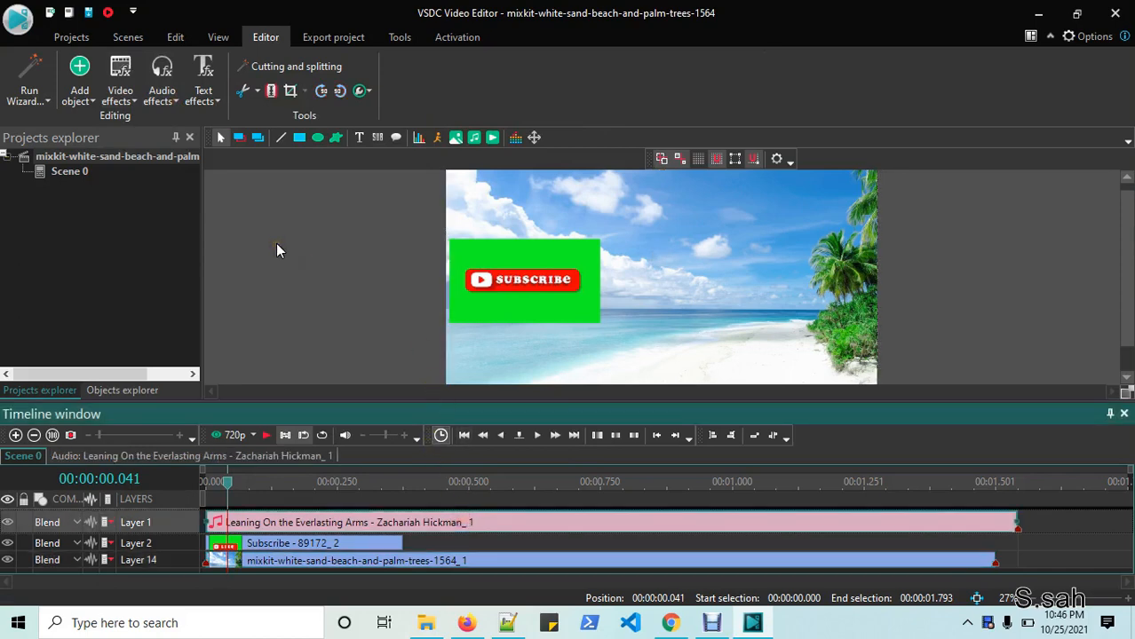
{"action": "left_click", "coordinate": [176, 101]}
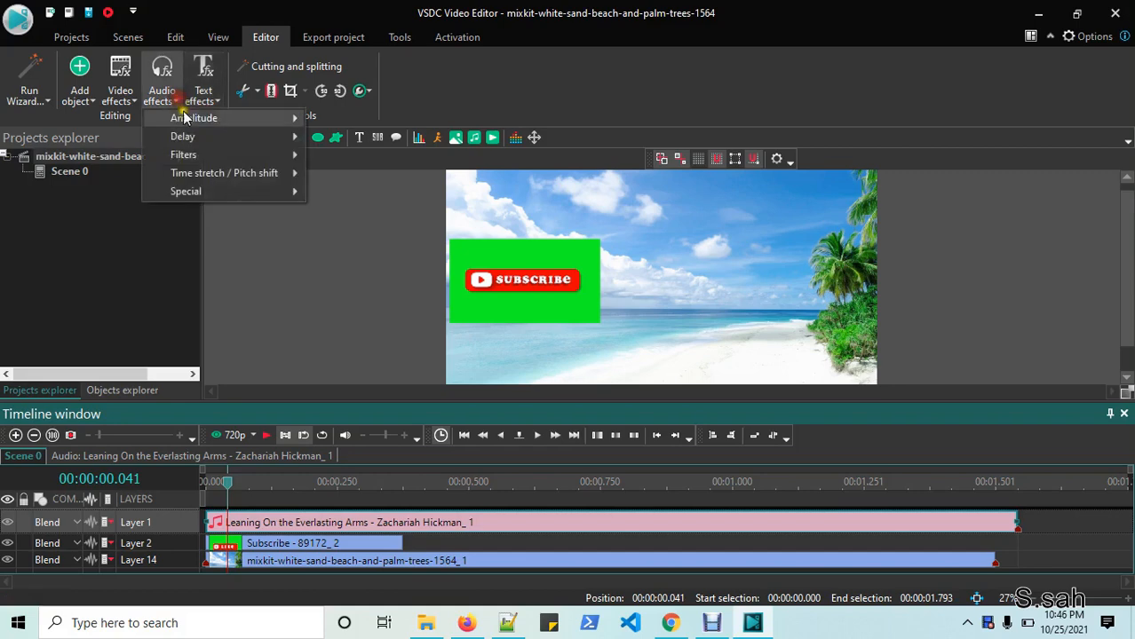
{"action": "mouse_move", "coordinate": [192, 153]}
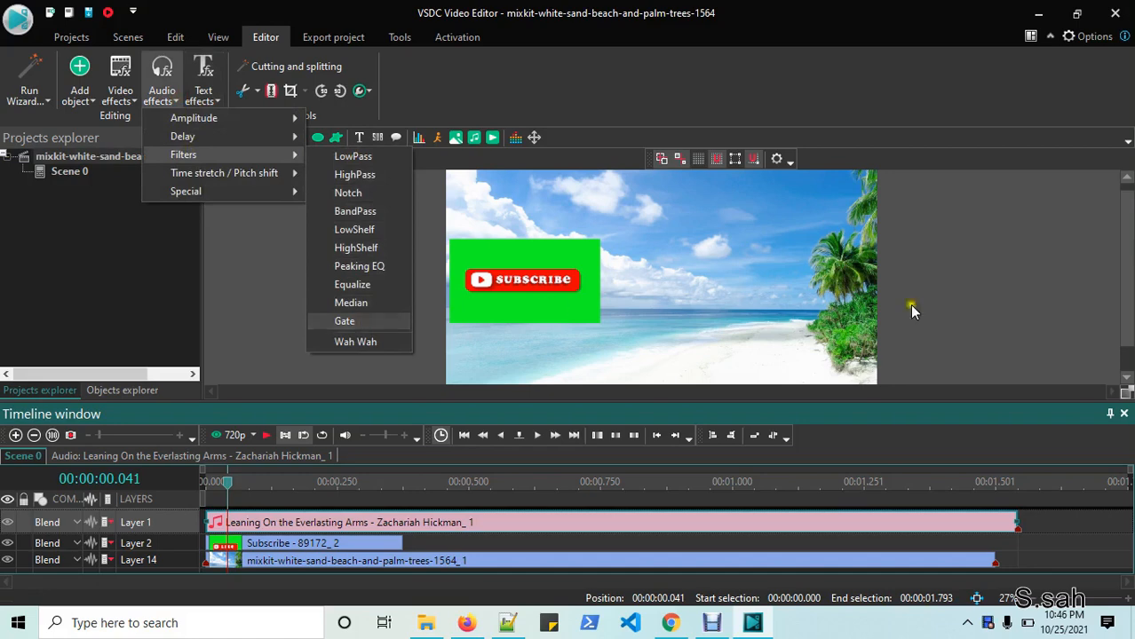
{"action": "left_click", "coordinate": [976, 299]}
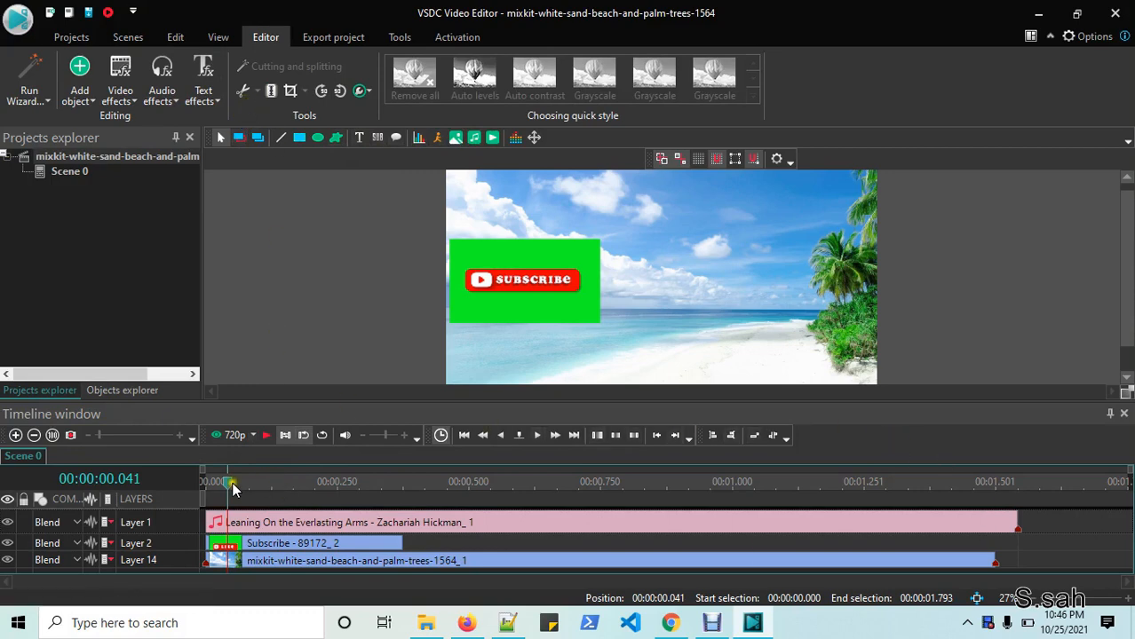
- Trim the beach clip's end at the 1.334-second playhead position
{"action": "left_click_drag", "start_coordinate": [234, 488], "coordinate": [908, 485]}
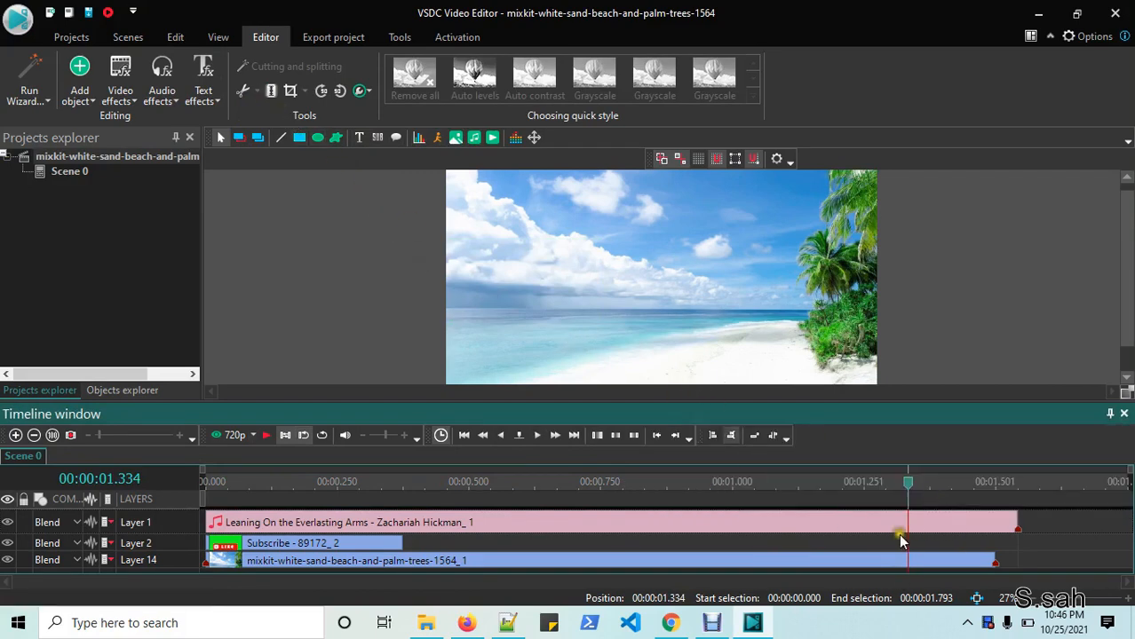
{"action": "left_click", "coordinate": [810, 336]}
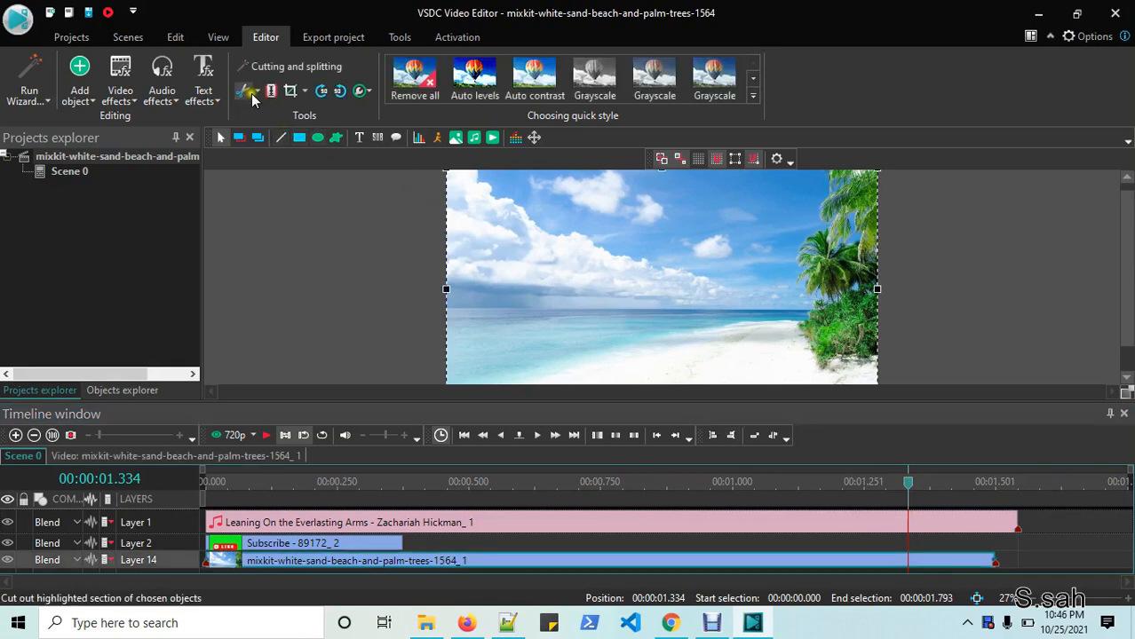
{"action": "left_click", "coordinate": [256, 91]}
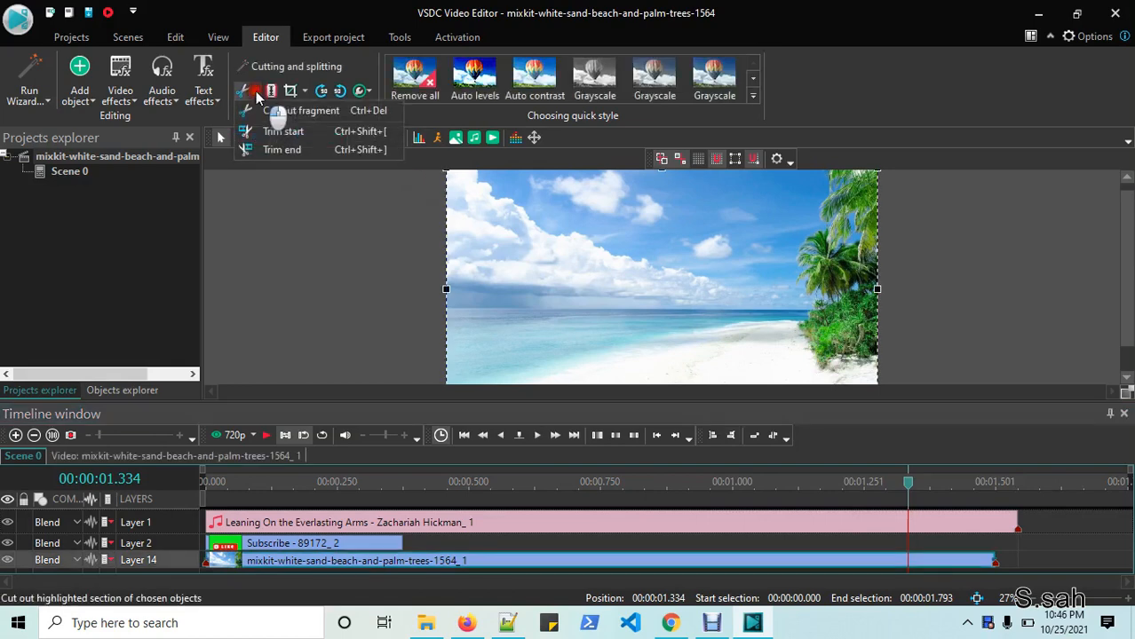
{"action": "left_click", "coordinate": [290, 150]}
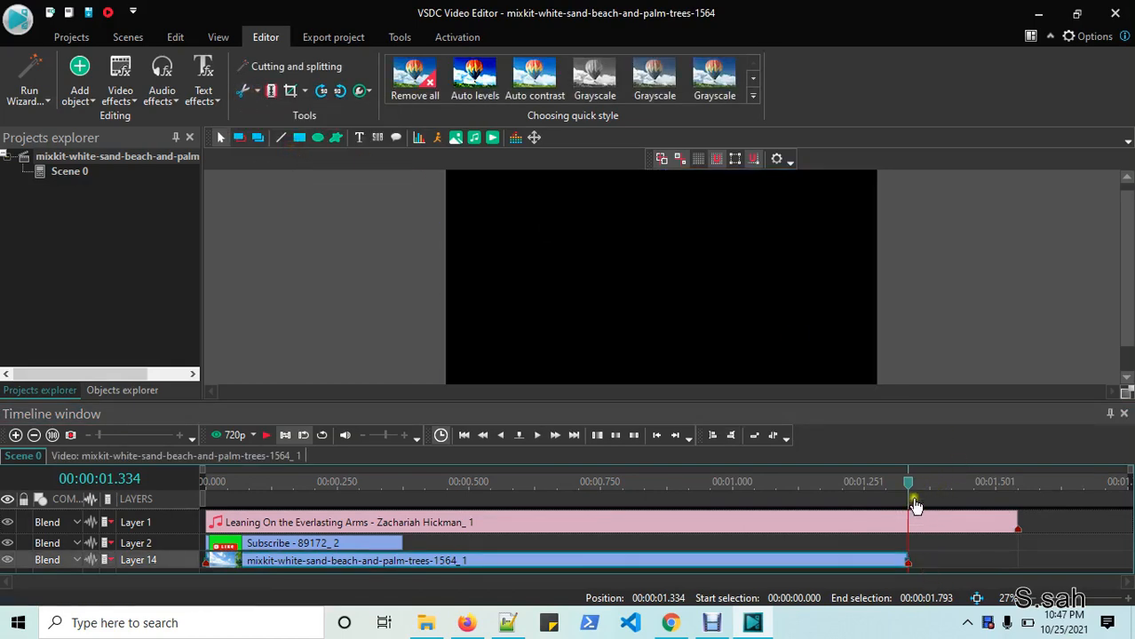
- Trim the beach clip's start at the timeline beginning and shorten the music to end with it
{"action": "left_click_drag", "start_coordinate": [917, 499], "coordinate": [225, 524]}
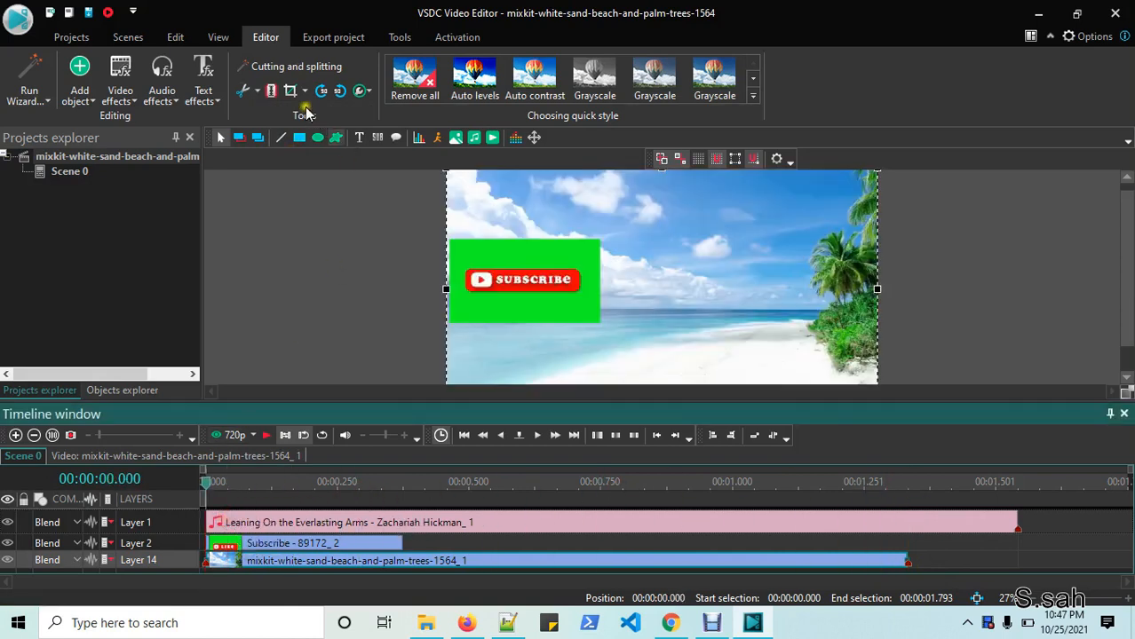
{"action": "left_click", "coordinate": [258, 90]}
{"action": "left_click", "coordinate": [299, 131]}
{"action": "left_click_drag", "start_coordinate": [1016, 521], "coordinate": [908, 522]}
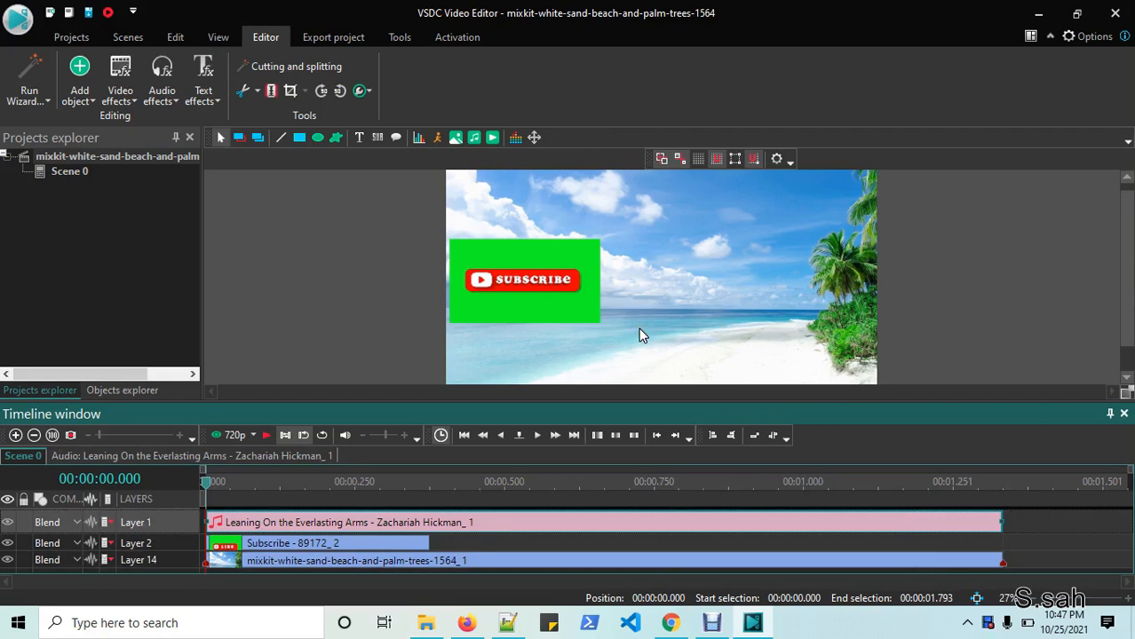
- Open the Export project tab and preview the video to be exported
{"action": "left_click", "coordinate": [364, 37]}
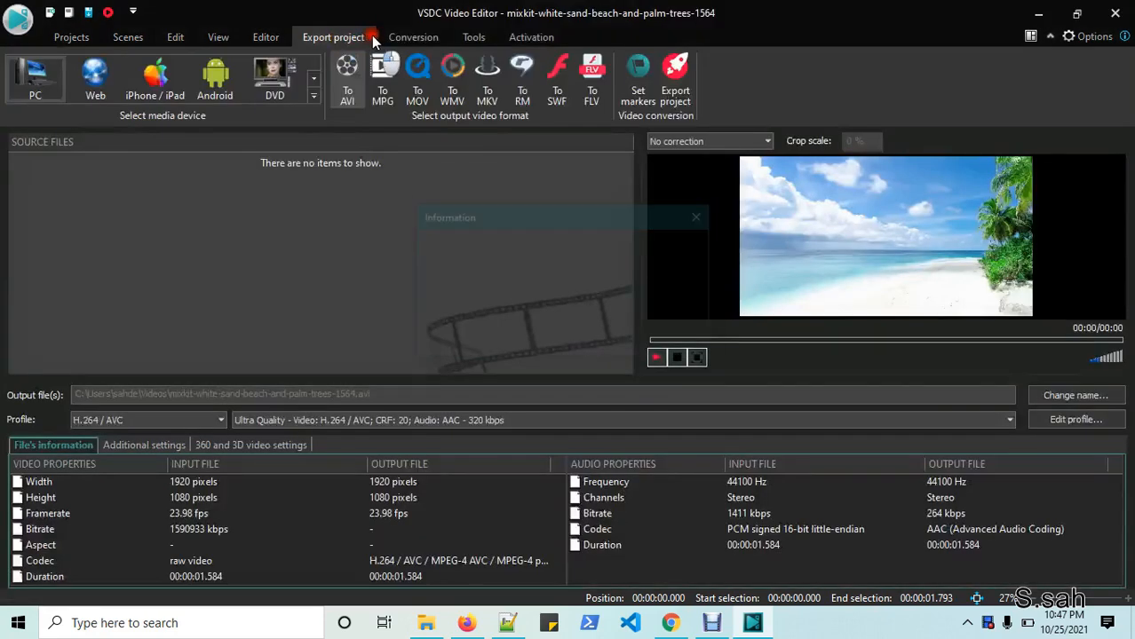
{"action": "left_click", "coordinate": [658, 359]}
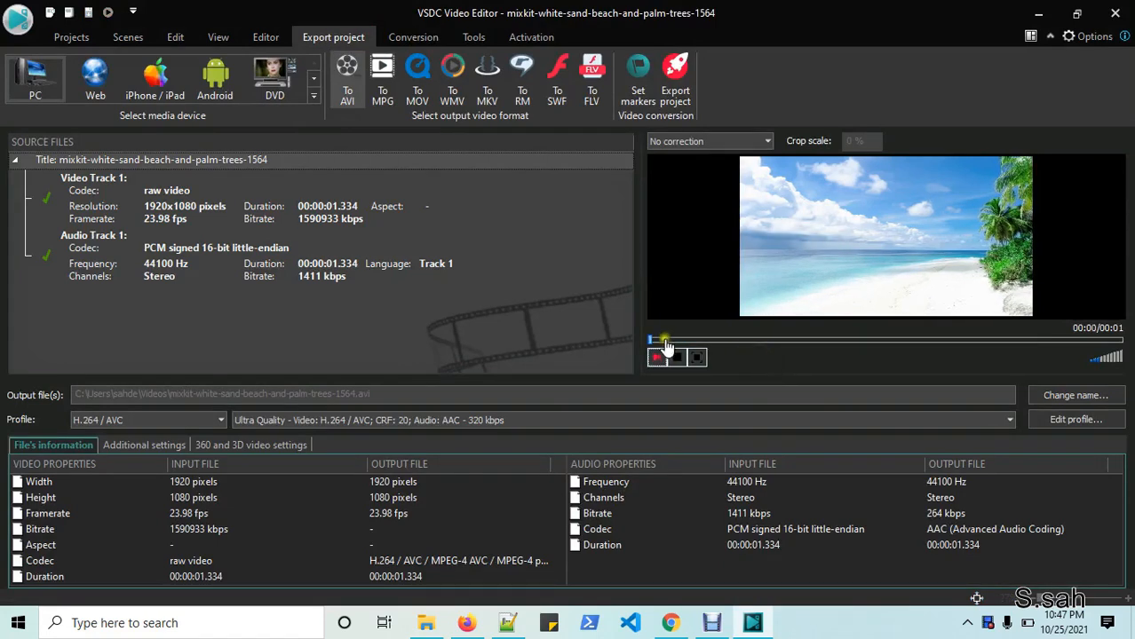
{"action": "left_click", "coordinate": [659, 357]}
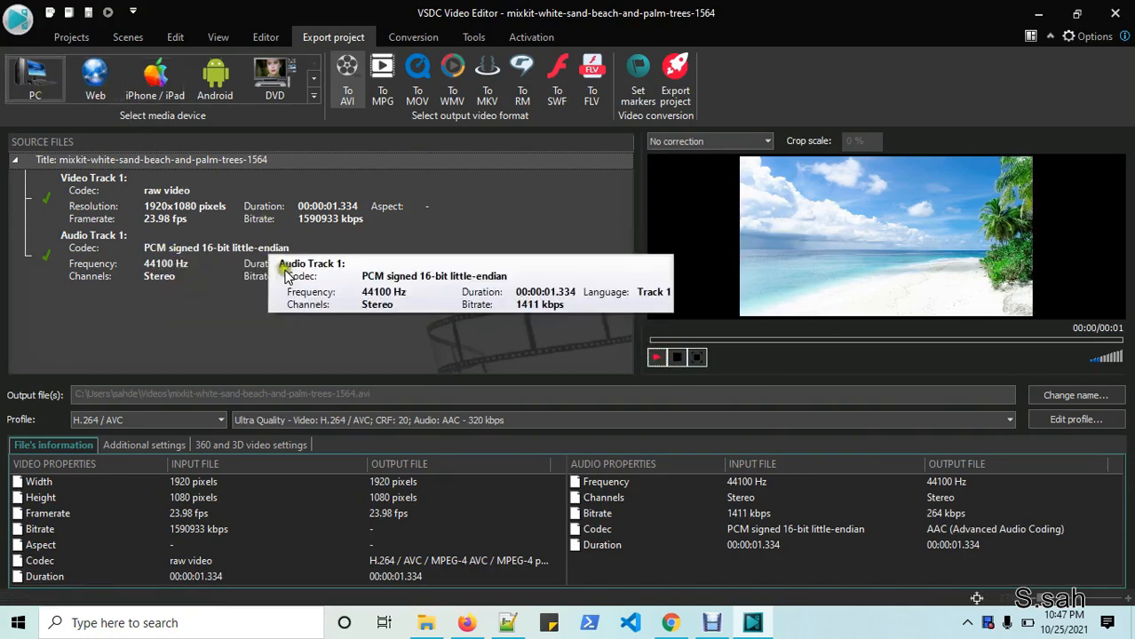
- Select the Web device profile and start converting to a 600×600 H.264 MP4
{"action": "left_click", "coordinate": [46, 90]}
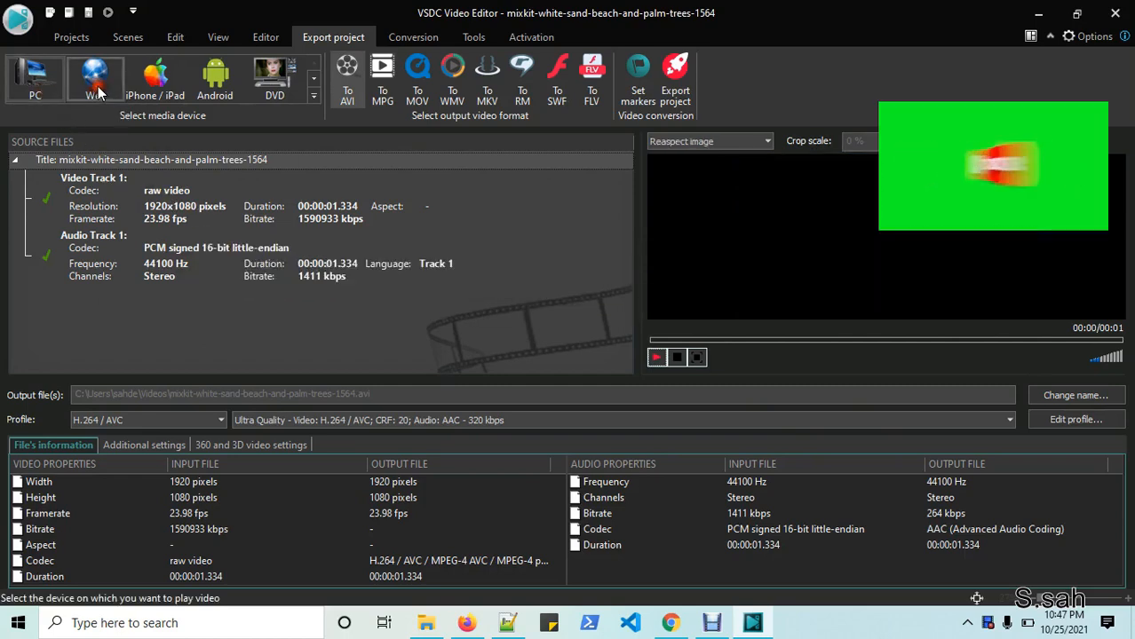
{"action": "left_click", "coordinate": [96, 84]}
{"action": "left_click", "coordinate": [406, 40]}
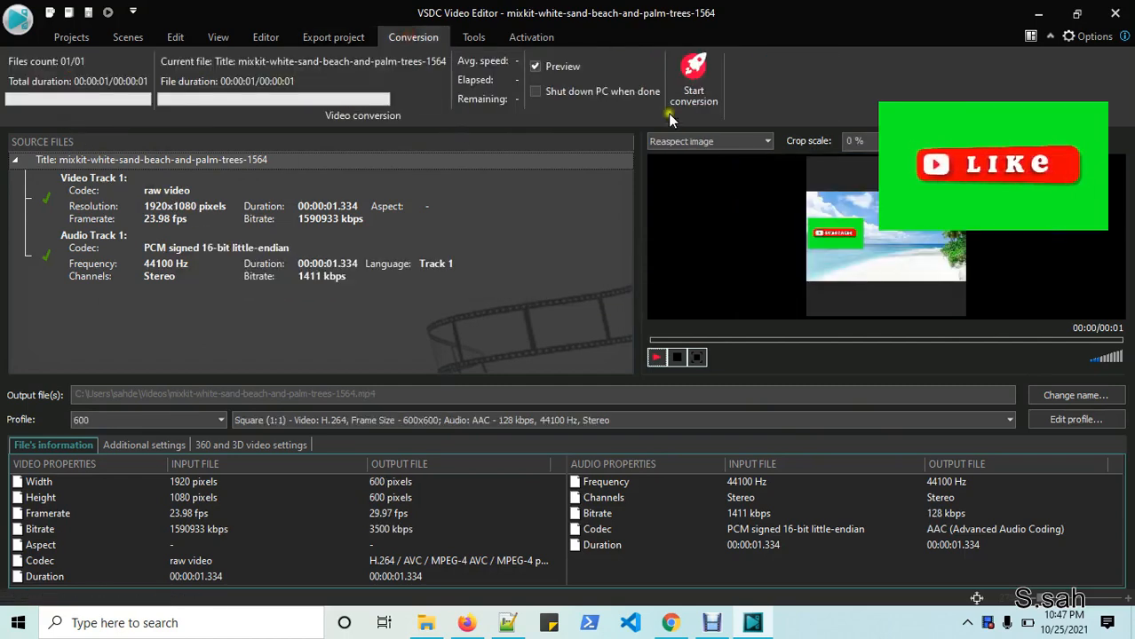
{"action": "left_click", "coordinate": [692, 85]}
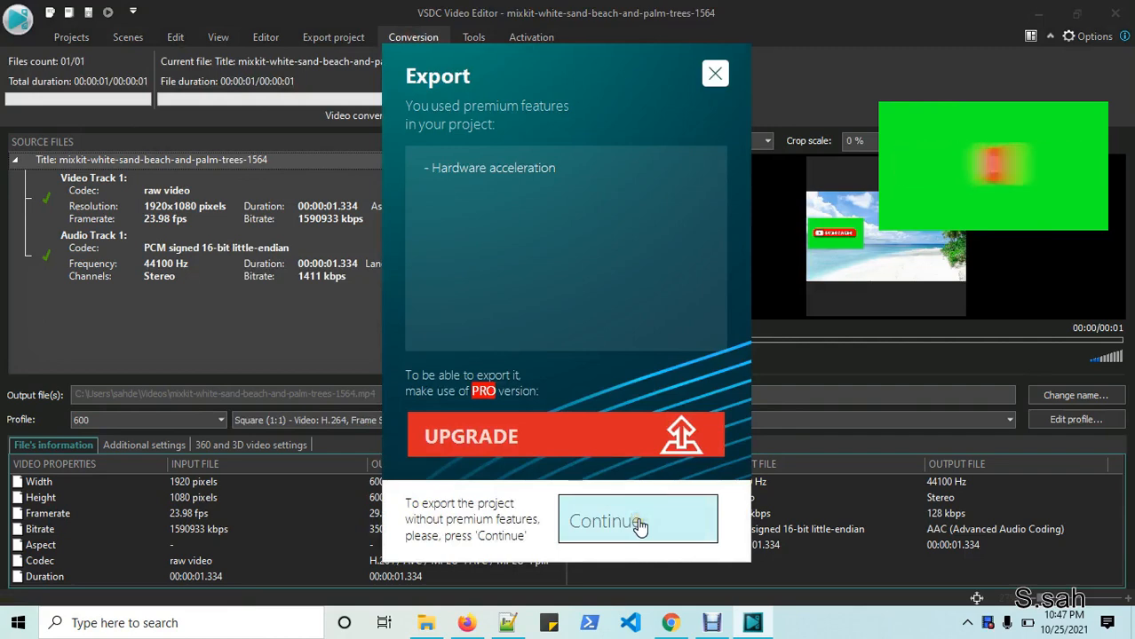